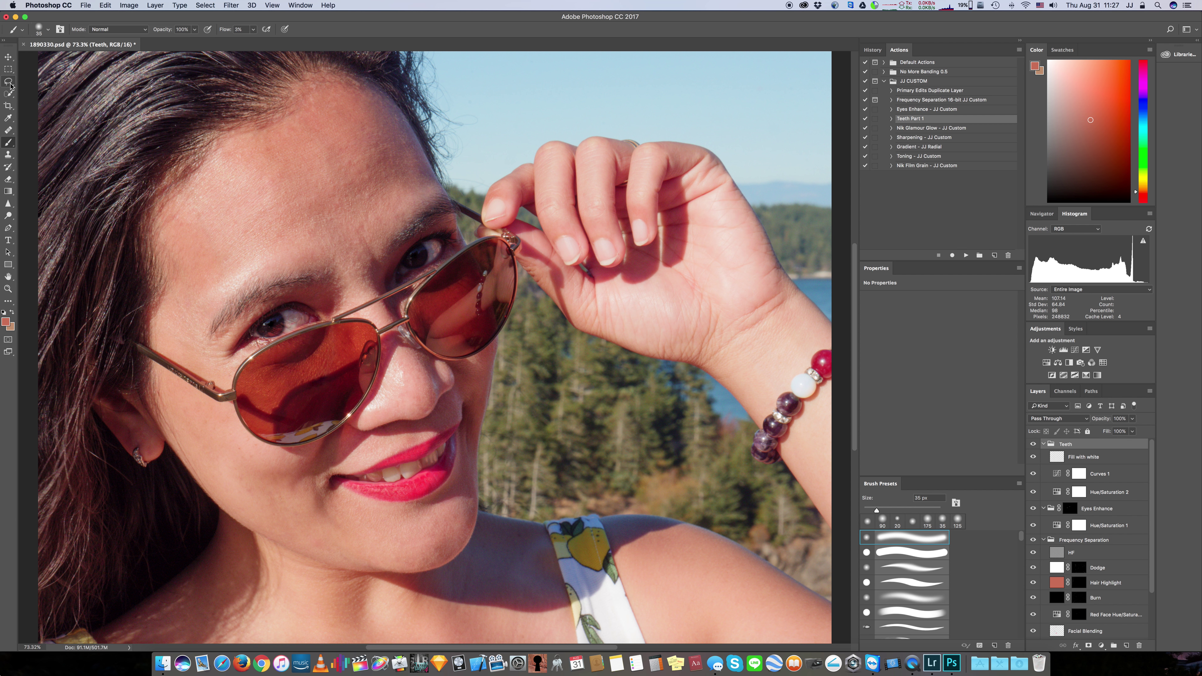
Trace a freehand Lasso selection around all the visible teeth with a 1 px feather
{"action": "left_click", "coordinate": [9, 83]}
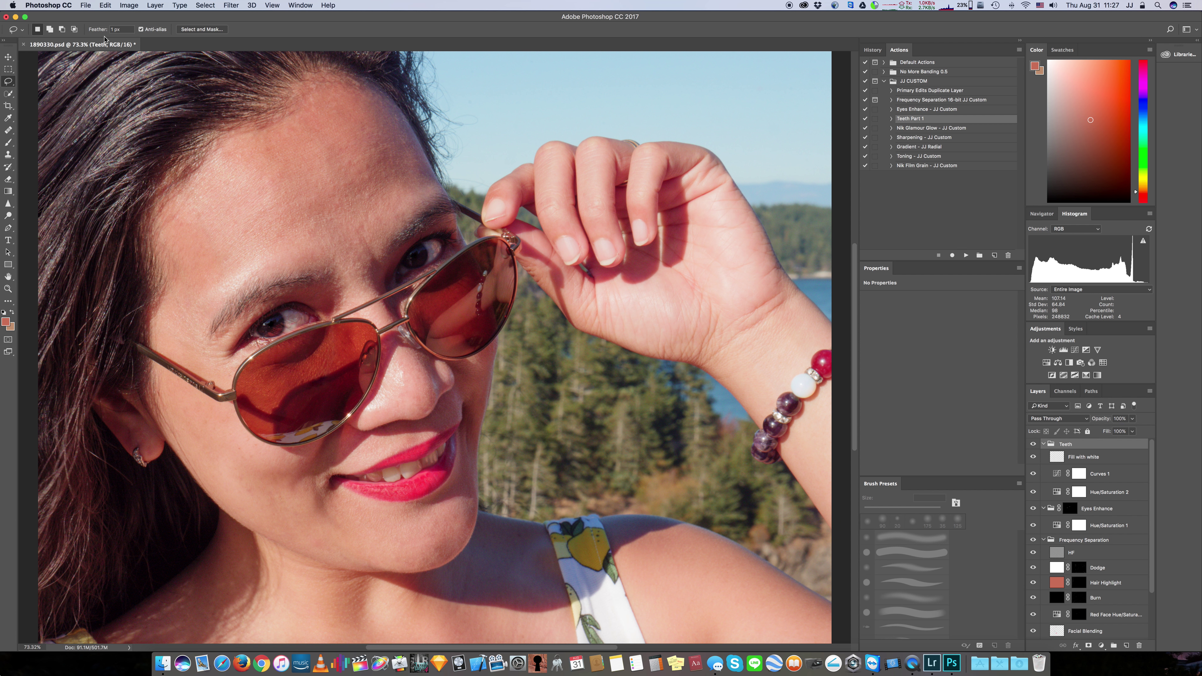
{"action": "left_click_drag", "start_coordinate": [113, 31], "coordinate": [118, 30]}
{"action": "scroll", "coordinate": [361, 490], "scroll_direction": "up", "scroll_amount": 8}
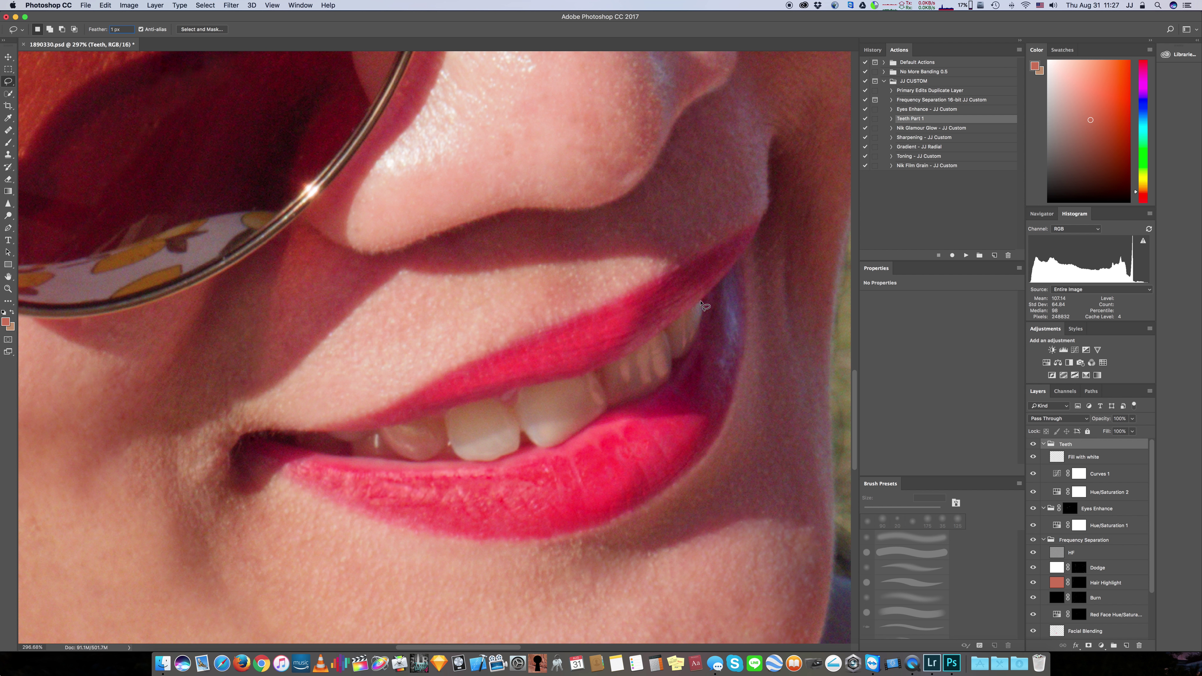
{"action": "left_click_drag", "start_coordinate": [700, 301], "coordinate": [596, 374]}
{"action": "mouse_move", "coordinate": [596, 375]}
{"action": "left_mouse_down"}
{"action": "mouse_move", "coordinate": [443, 418]}
{"action": "mouse_move", "coordinate": [295, 443]}
{"action": "mouse_move", "coordinate": [425, 463]}
{"action": "mouse_move", "coordinate": [556, 447]}
{"action": "mouse_move", "coordinate": [646, 401]}
{"action": "mouse_move", "coordinate": [696, 342]}
{"action": "left_mouse_up"}
{"action": "left_click_drag", "start_coordinate": [701, 303], "coordinate": [701, 302]}
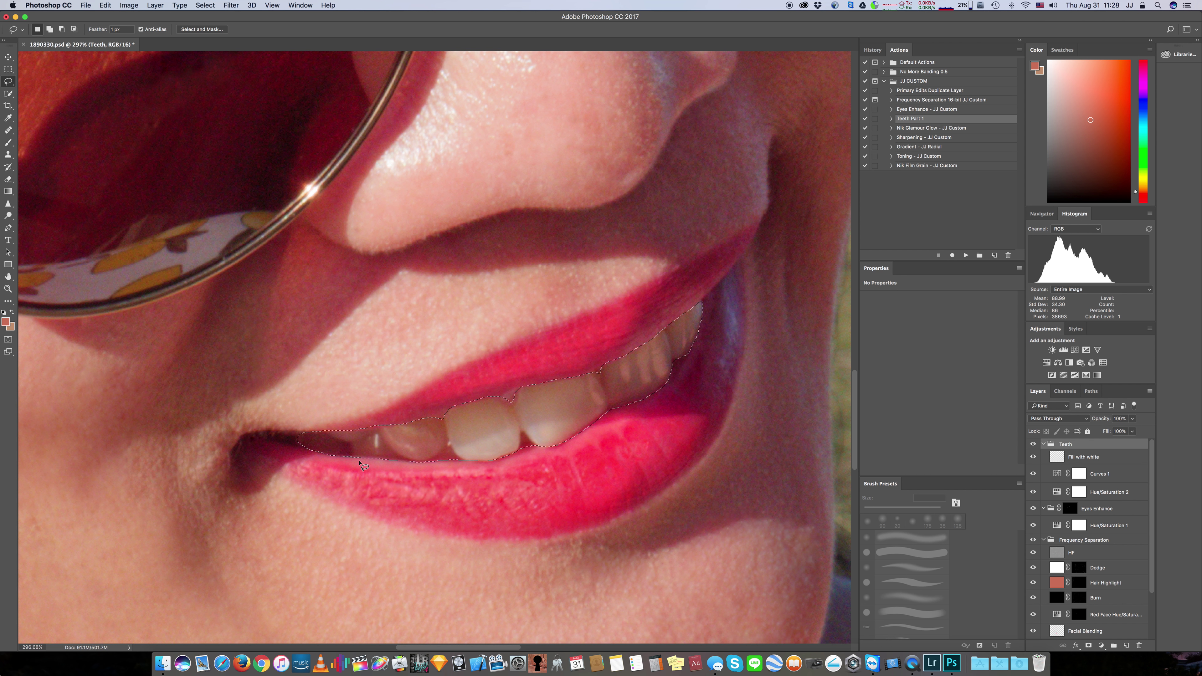
Refine the teeth selection by subtracting lip and gum areas along its edges and adding back missed parts of the teeth
{"action": "key", "text": "alt"}
{"action": "key", "text": "alt"}
{"action": "key", "text": "alt"}
{"action": "key", "text": "alt"}
{"action": "key", "text": "alt"}
{"action": "key", "text": "alt"}
{"action": "key", "text": "alt"}
{"action": "key", "text": "alt"}
{"action": "key", "text": "alt"}
{"action": "key", "text": "alt"}
{"action": "left_click_drag", "start_coordinate": [354, 462], "coordinate": [349, 458]}
{"action": "key", "text": "shift"}
{"action": "key", "text": "shift"}
{"action": "key", "text": "shift"}
{"action": "left_click_drag", "start_coordinate": [369, 422], "coordinate": [399, 408]}
{"action": "key", "text": "alt"}
{"action": "left_click_drag", "start_coordinate": [390, 422], "coordinate": [390, 420]}
{"action": "scroll", "coordinate": [390, 420], "scroll_direction": "up", "scroll_amount": 2}
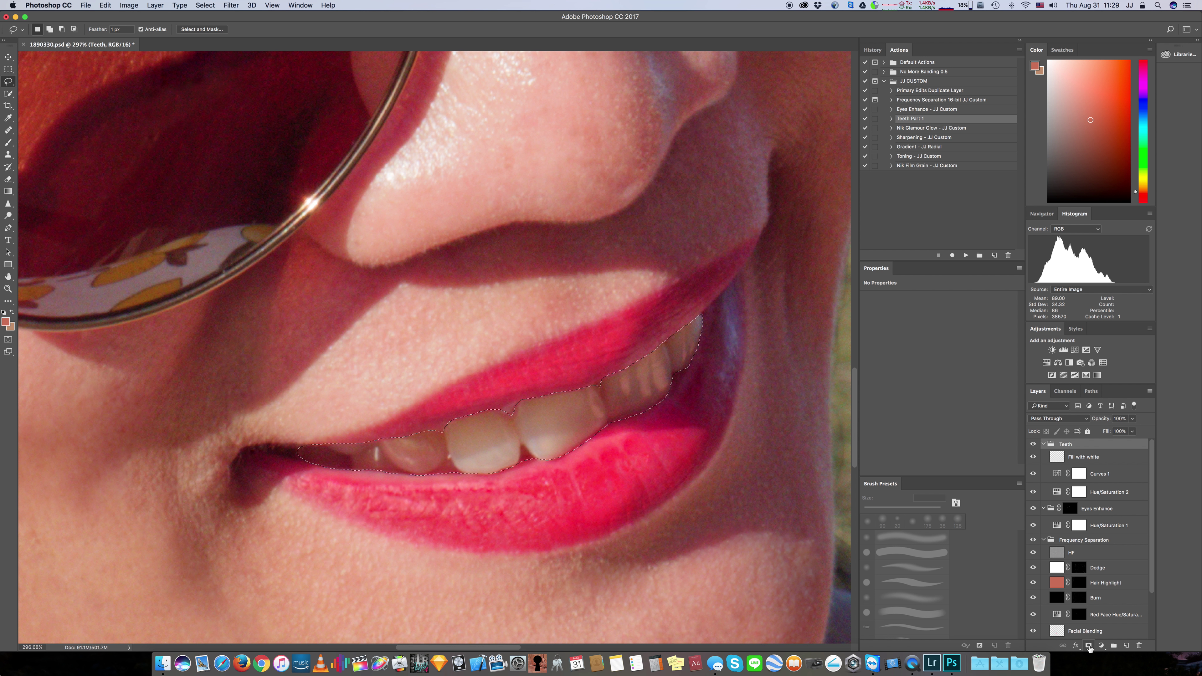
Add a layer mask to the Teeth group from the teeth selection and inspect the mask on its own
{"action": "left_click", "coordinate": [1089, 646]}
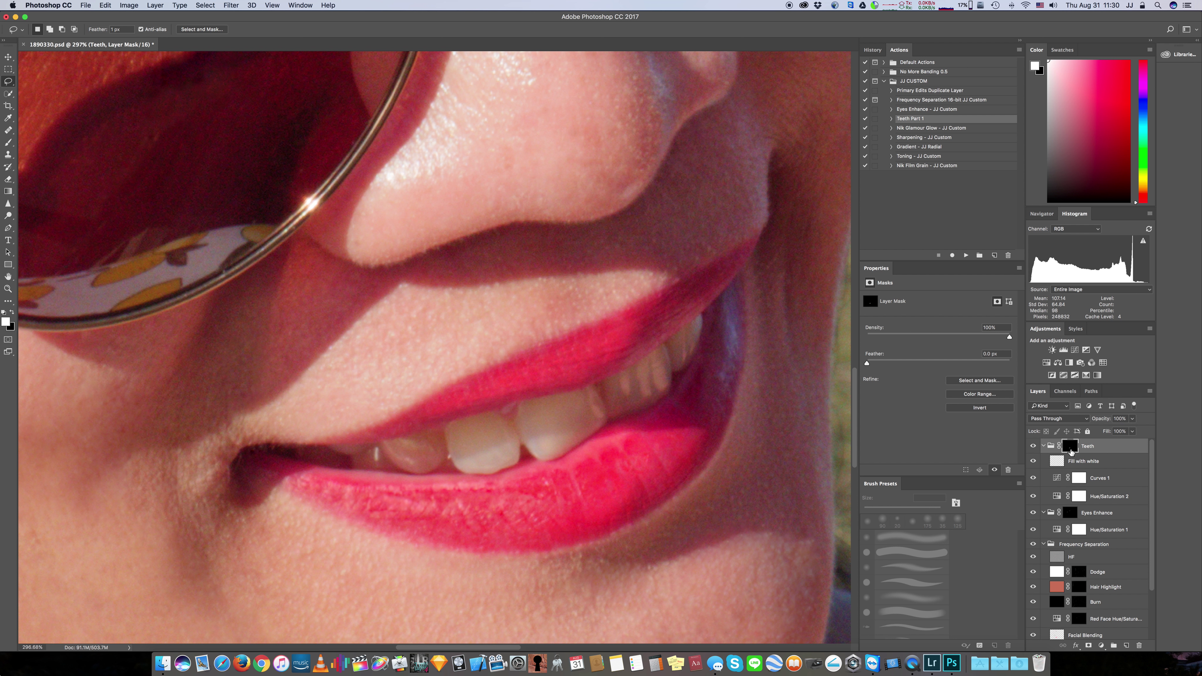
{"action": "left_click", "coordinate": [1071, 452], "text": "alt"}
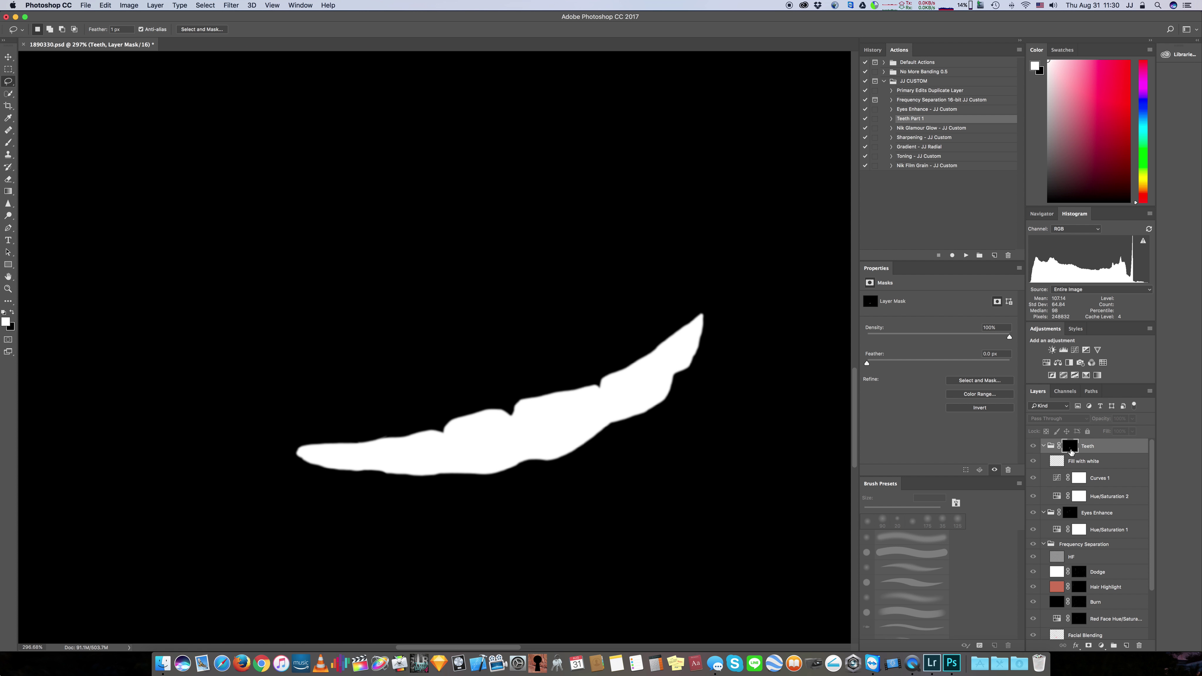
{"action": "left_click", "coordinate": [1071, 453], "text": "alt"}
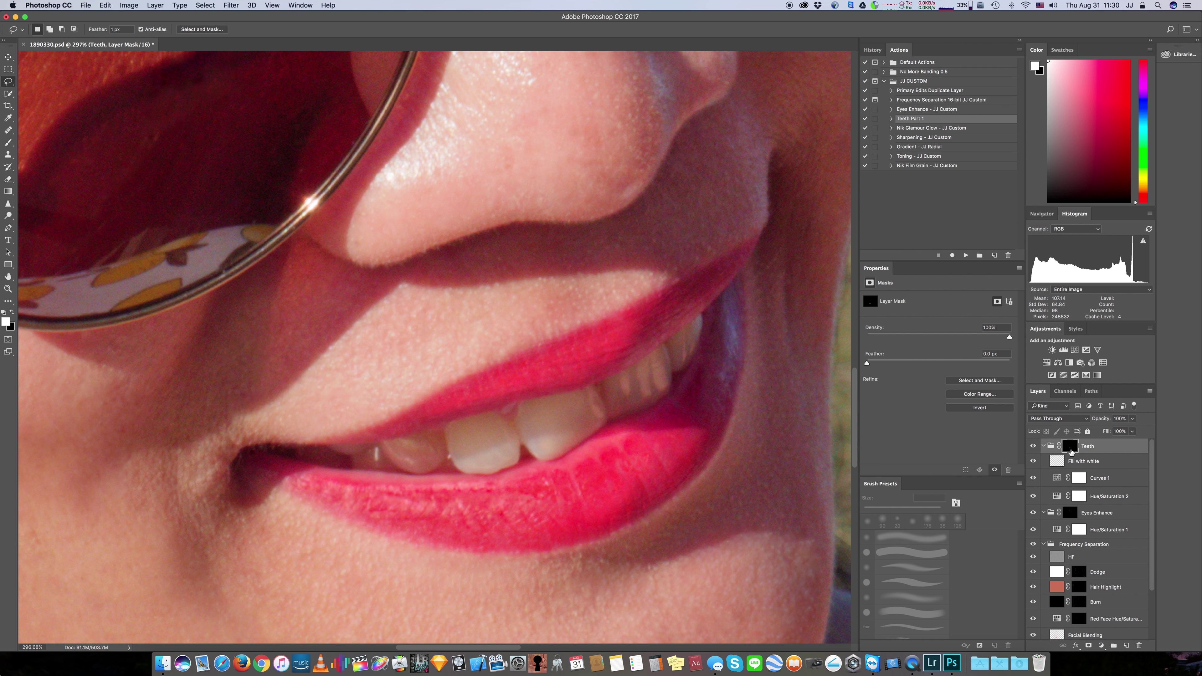
{"action": "left_click", "coordinate": [1071, 450], "text": "alt"}
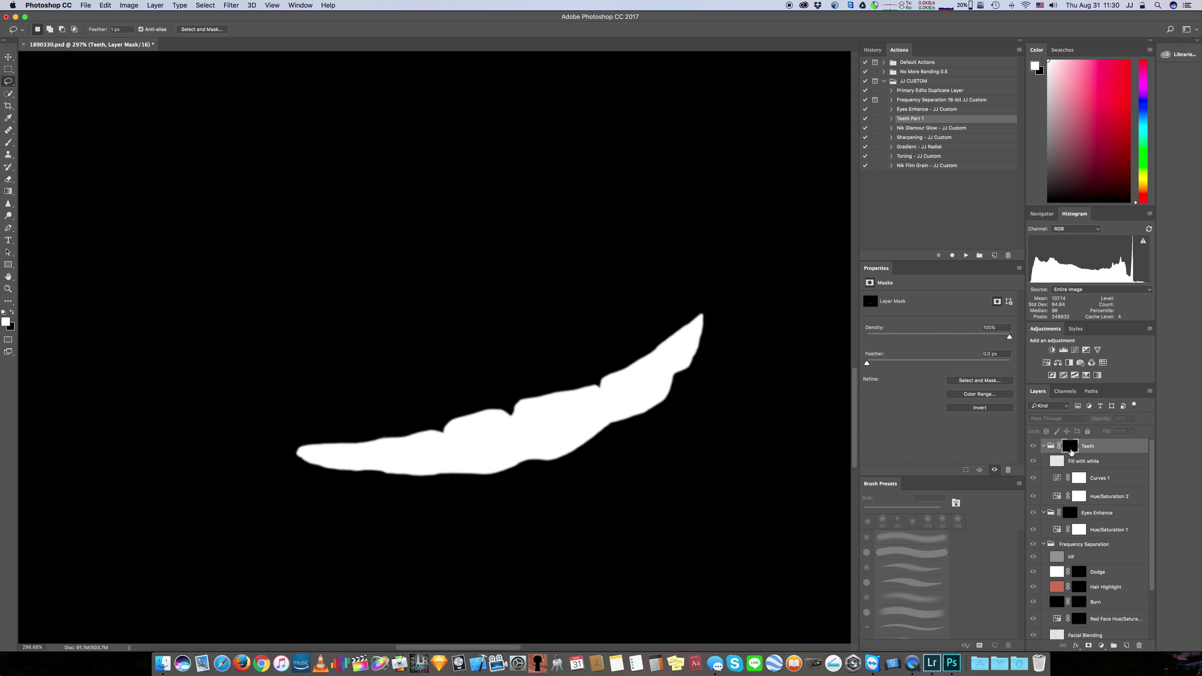
{"action": "left_click", "coordinate": [1071, 452], "text": "alt"}
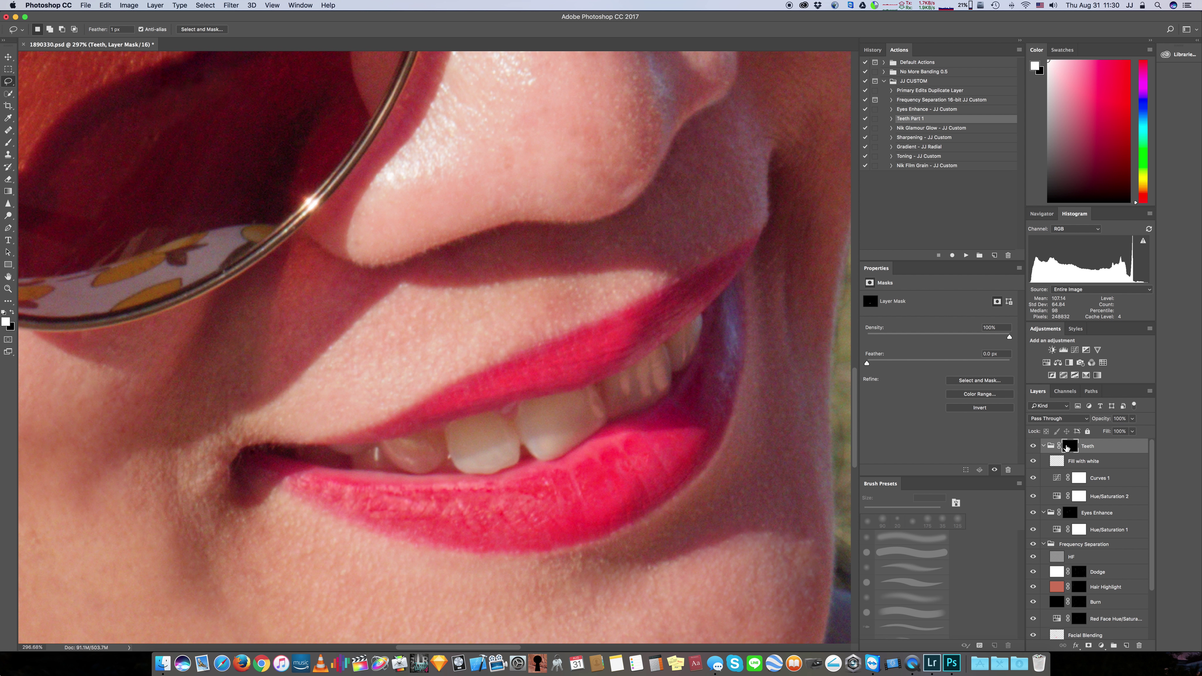
On the Fill with white layer, select a rectangle around the mouth and fill it with White in Normal mode at 100% opacity
{"action": "left_click", "coordinate": [1059, 461]}
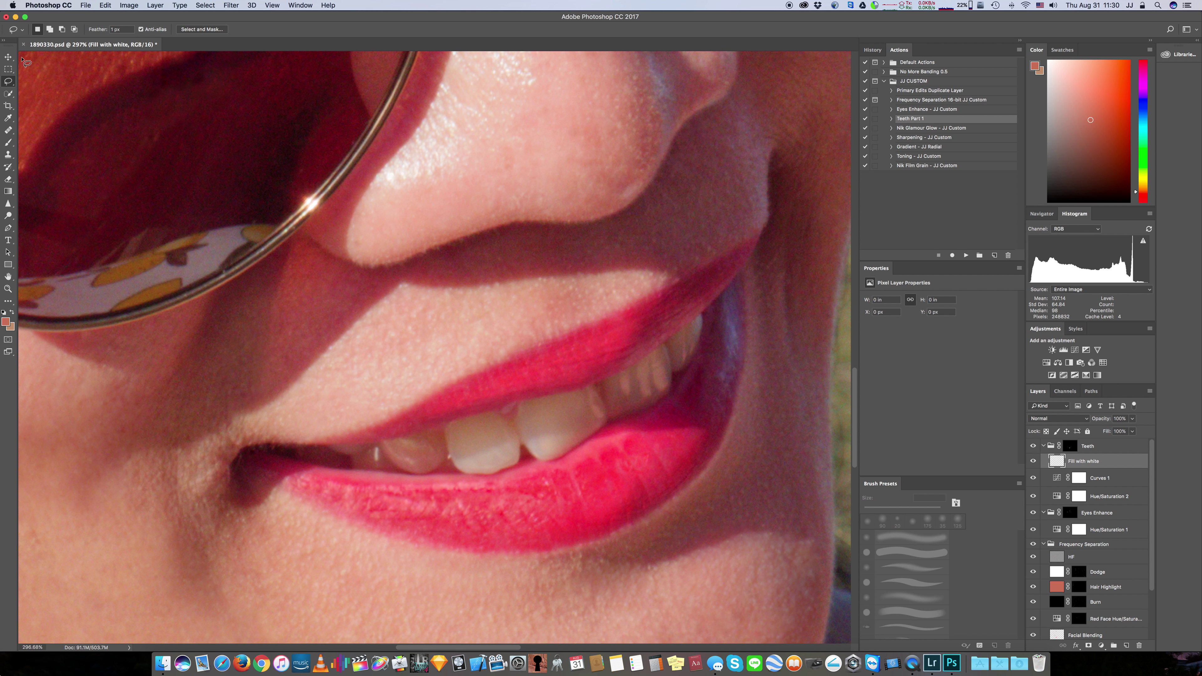
{"action": "left_click", "coordinate": [9, 69]}
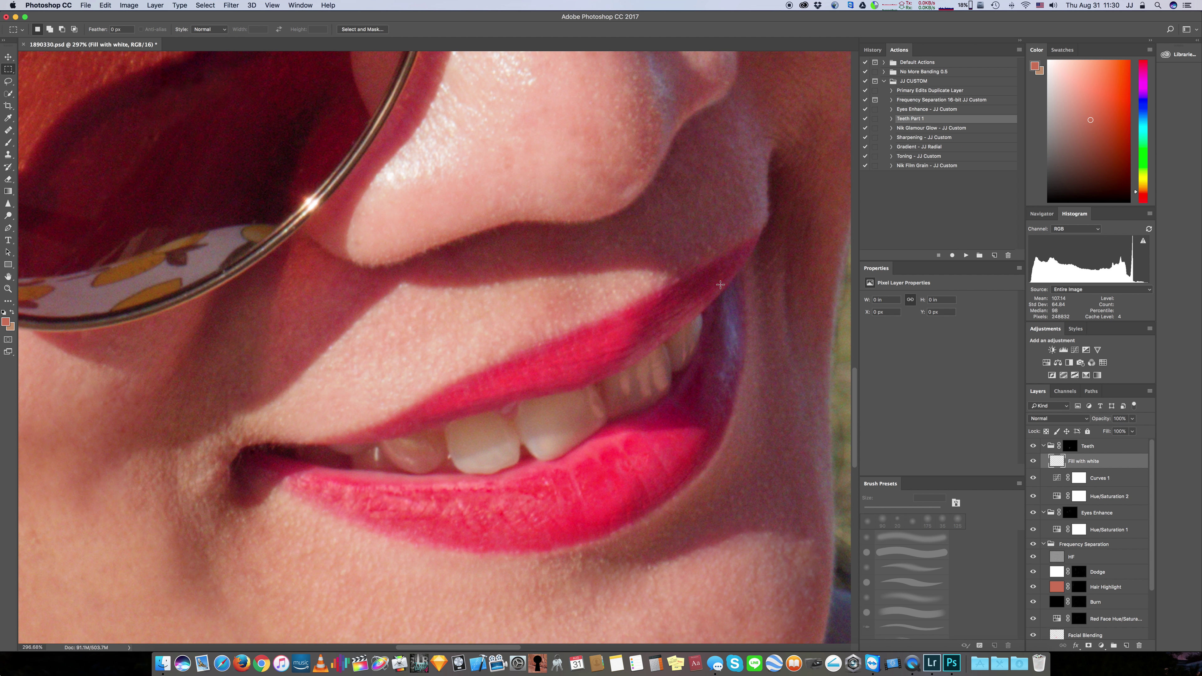
{"action": "left_click_drag", "start_coordinate": [720, 283], "coordinate": [265, 513]}
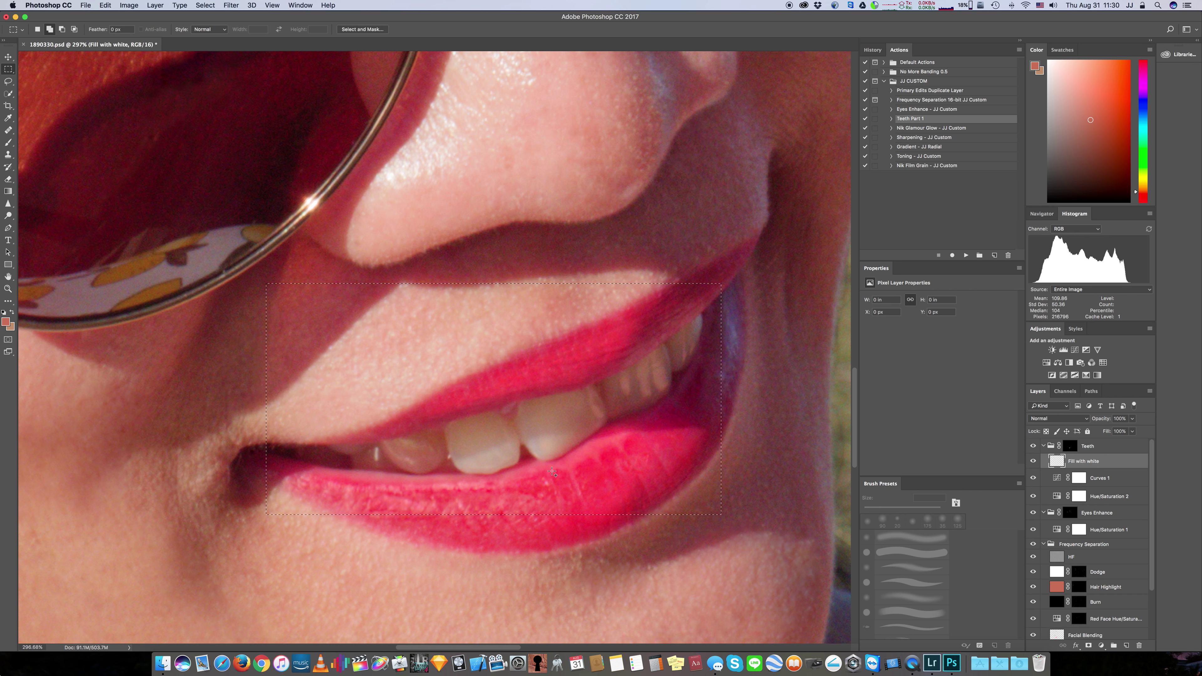
{"action": "key", "text": "shift+F5"}
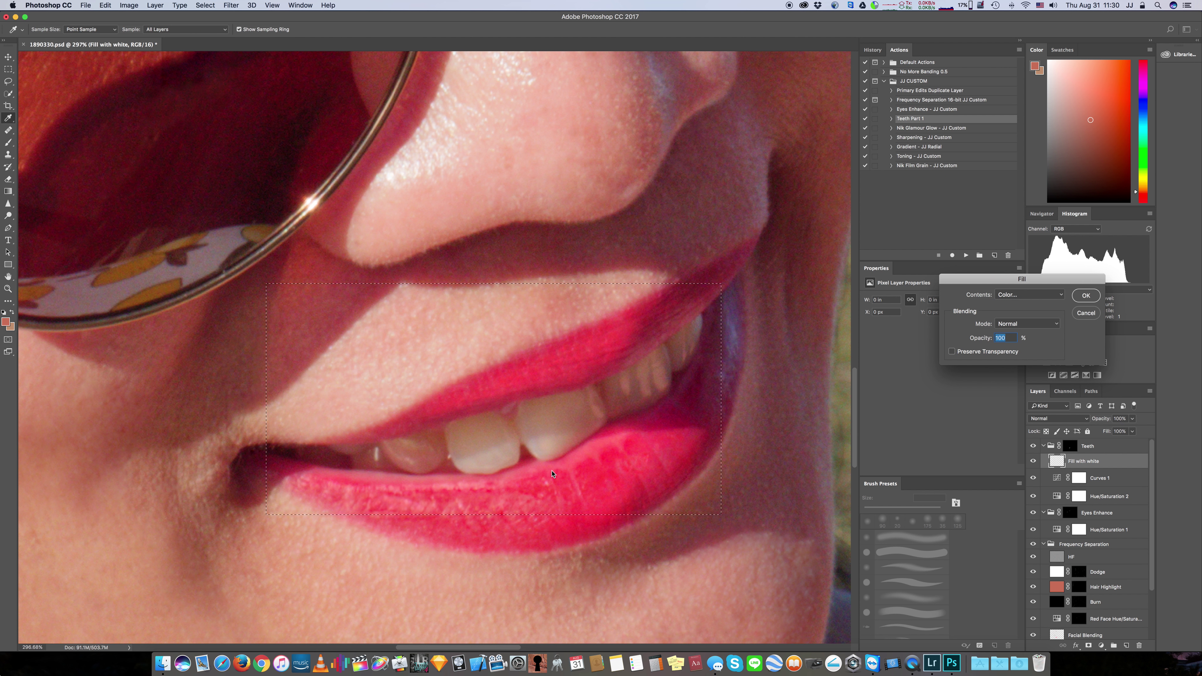
{"action": "left_click", "coordinate": [1033, 296]}
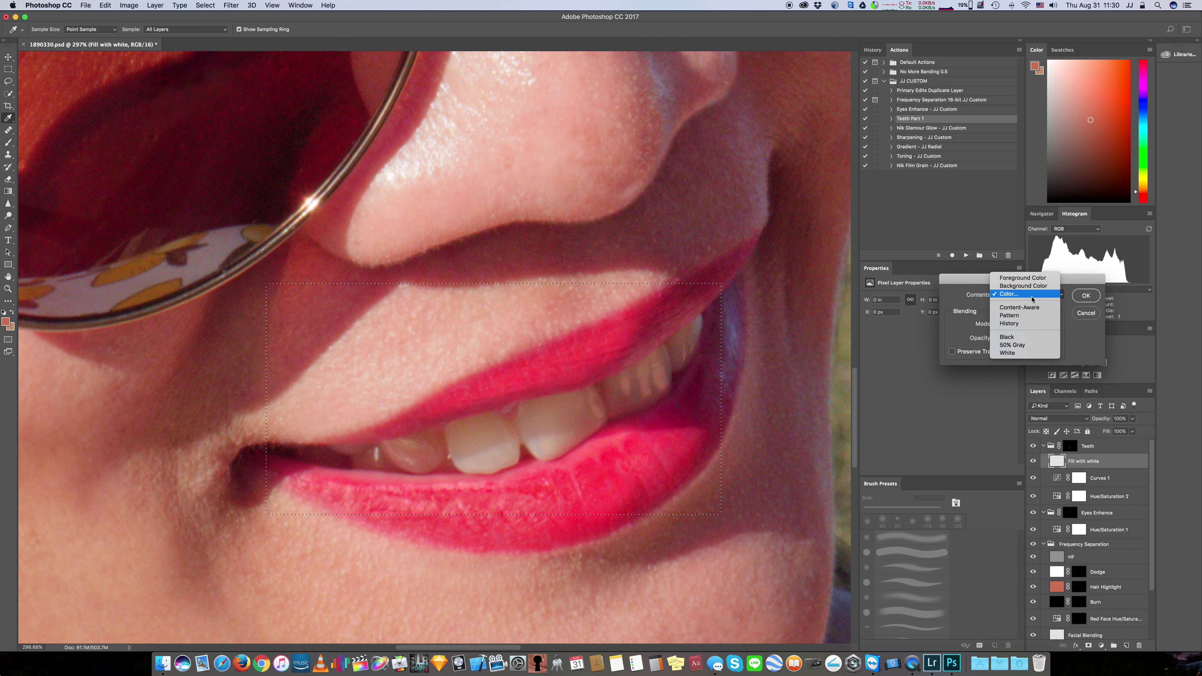
{"action": "left_click", "coordinate": [1020, 353]}
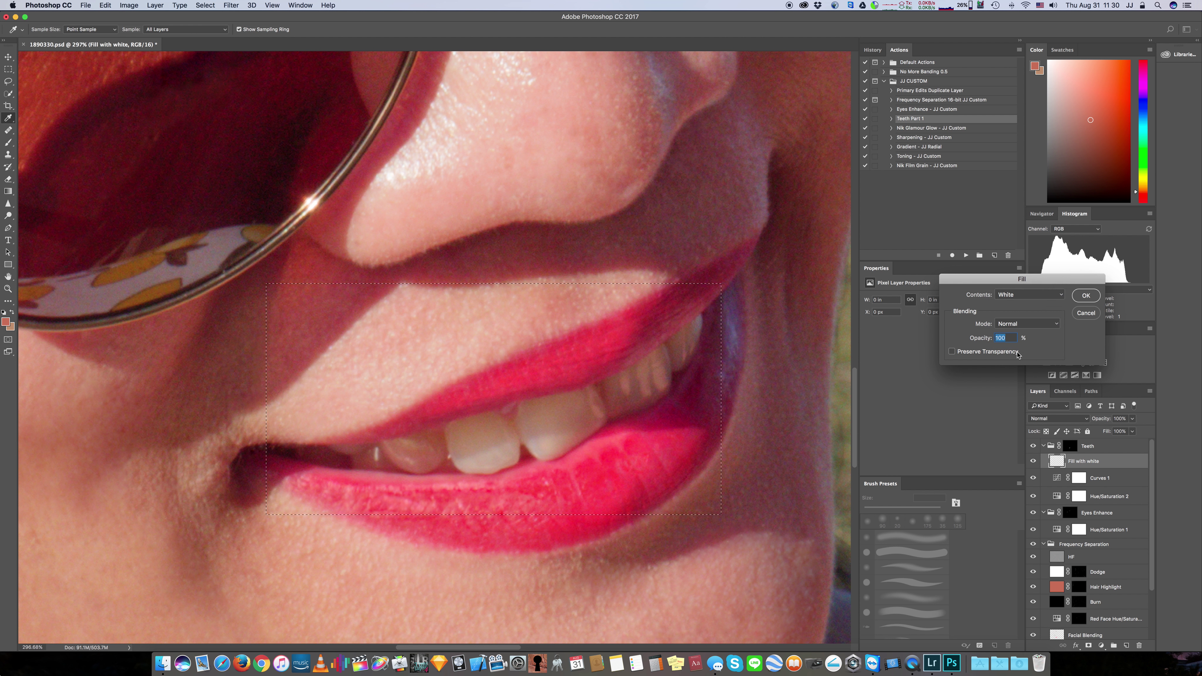
{"action": "left_click", "coordinate": [1083, 298]}
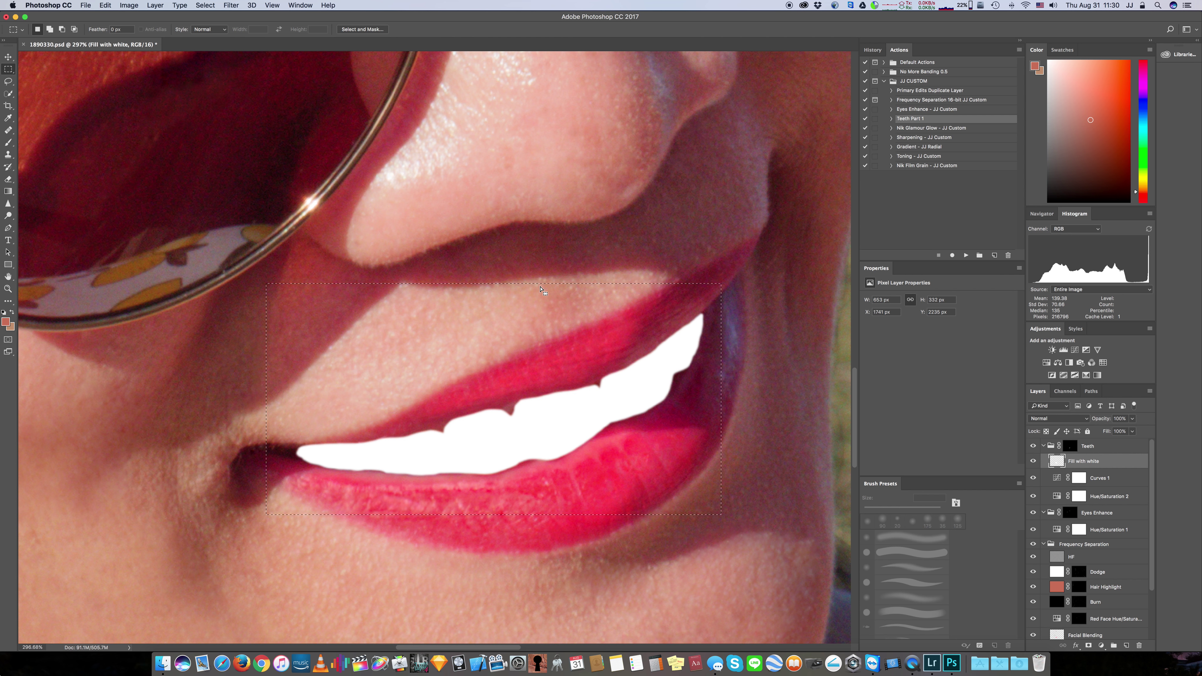
Deselect the rectangular selection around the mouth
{"action": "left_click", "coordinate": [328, 5]}
{"action": "type", "text": "des"}
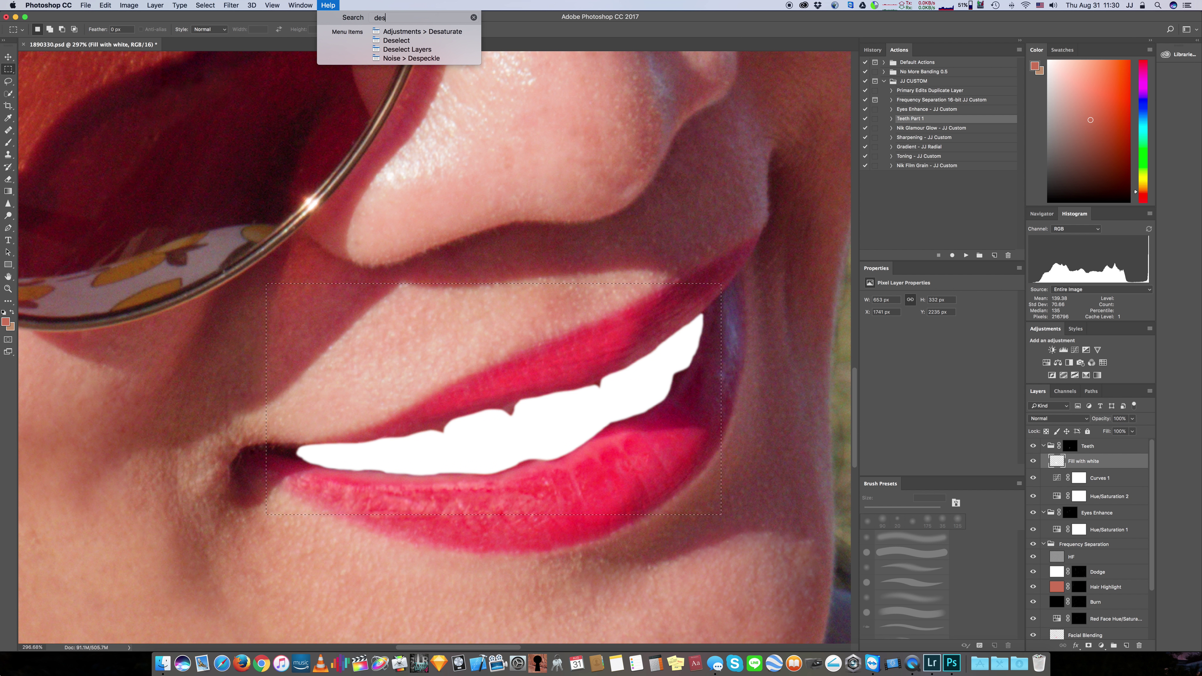
{"action": "mouse_move", "coordinate": [396, 41]}
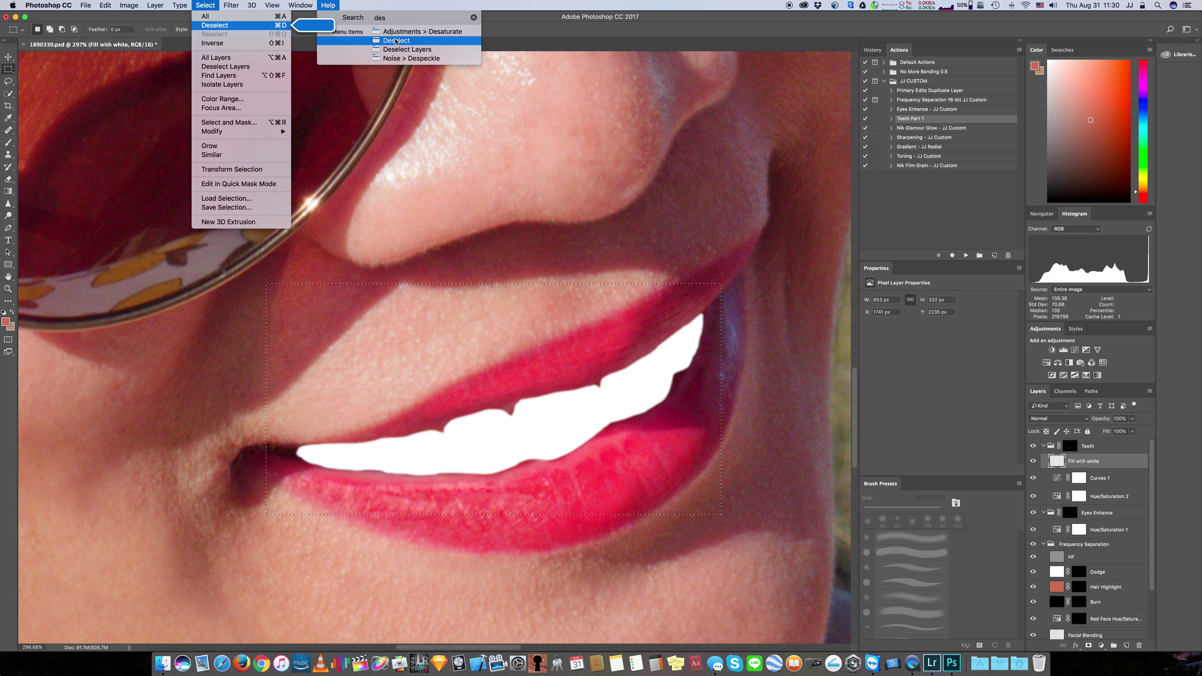
{"action": "left_click", "coordinate": [395, 41]}
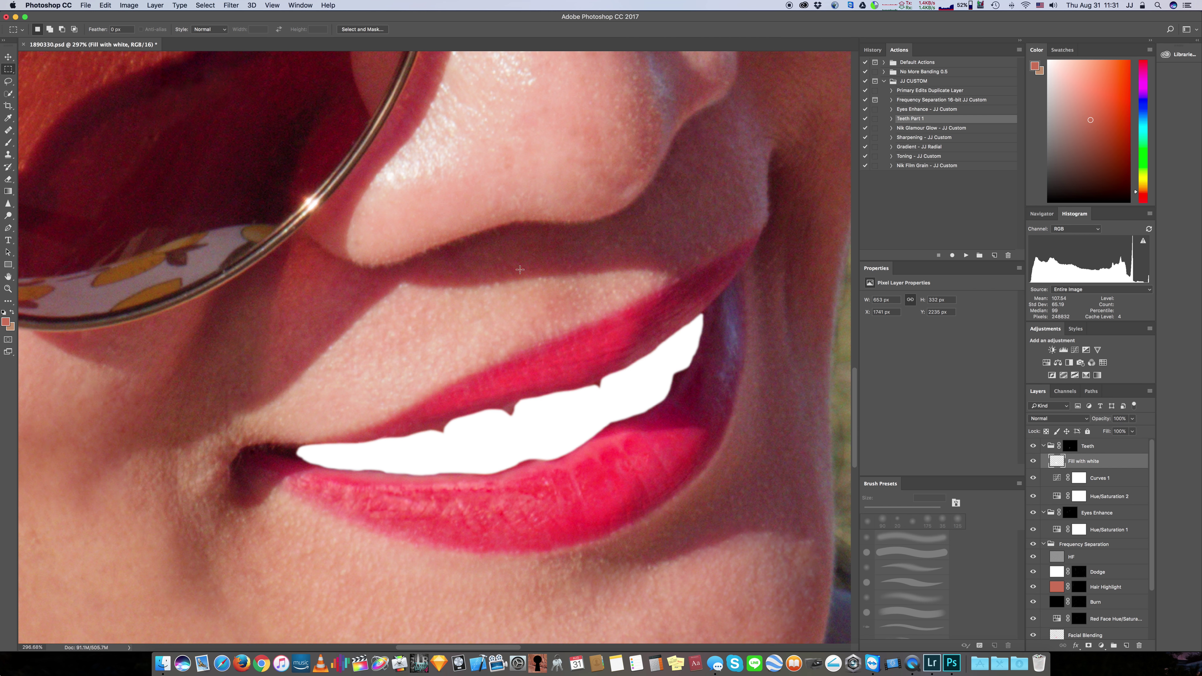
Open the Layer Style blending options of the Fill with white layer and place the dialog clear of the teeth
{"action": "double_click", "coordinate": [1115, 465]}
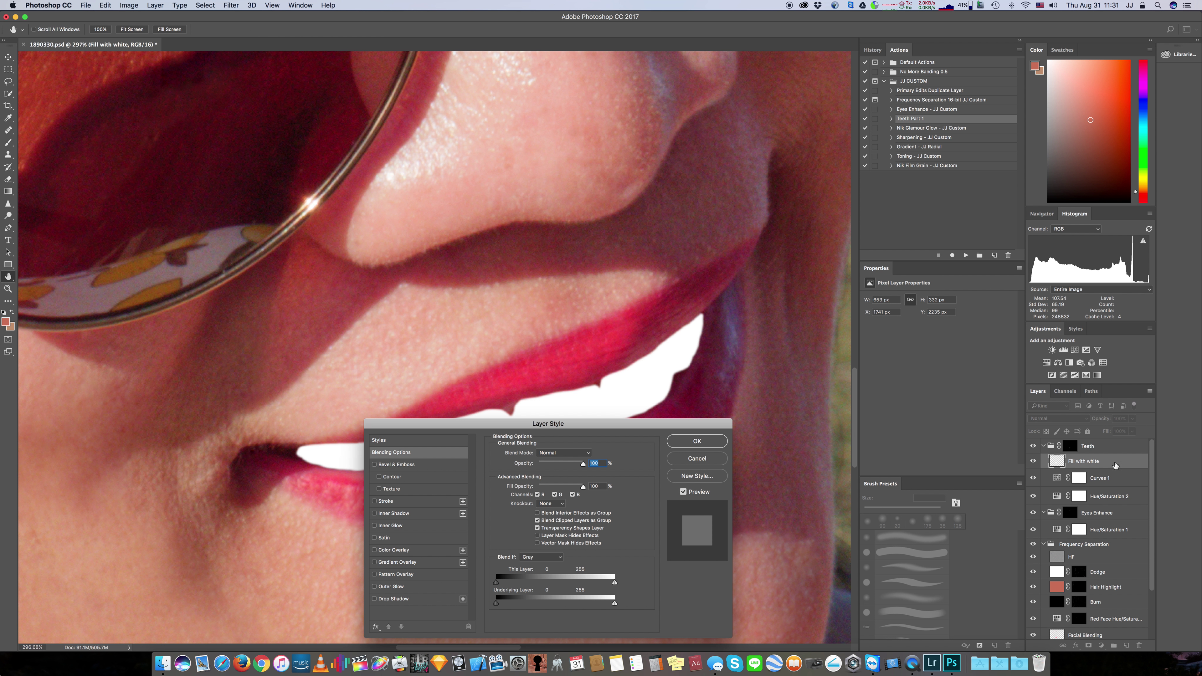
{"action": "scroll", "coordinate": [760, 256], "scroll_direction": "down", "scroll_amount": 5}
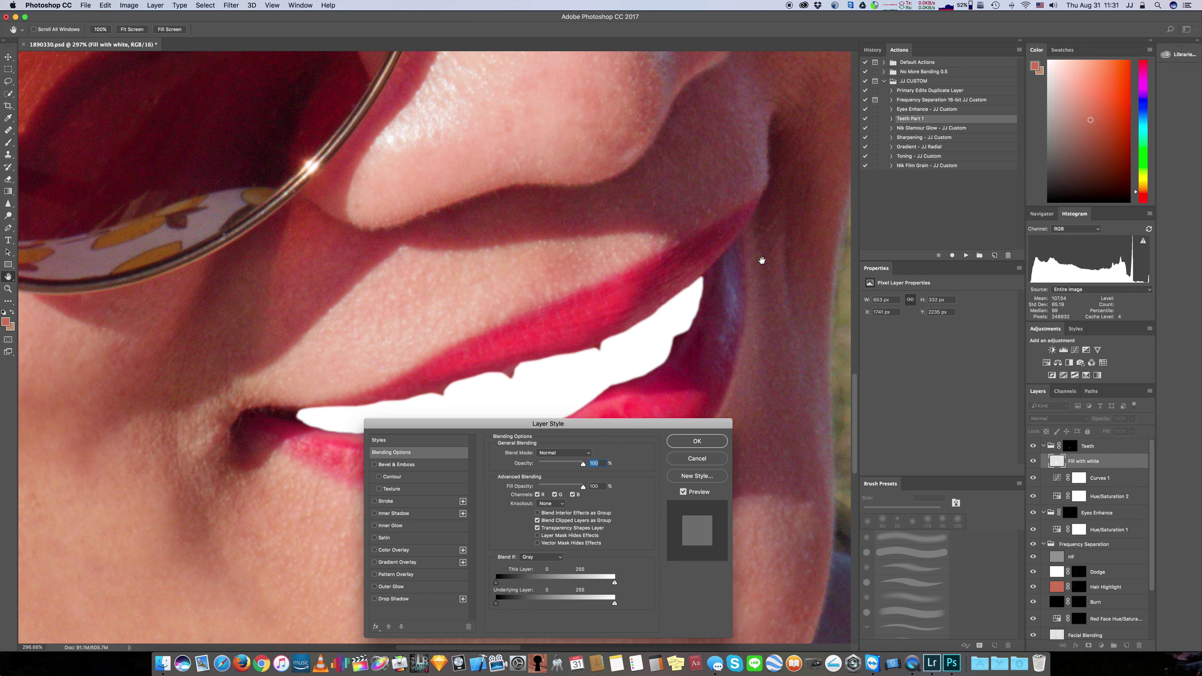
{"action": "left_click_drag", "start_coordinate": [605, 426], "coordinate": [590, 409]}
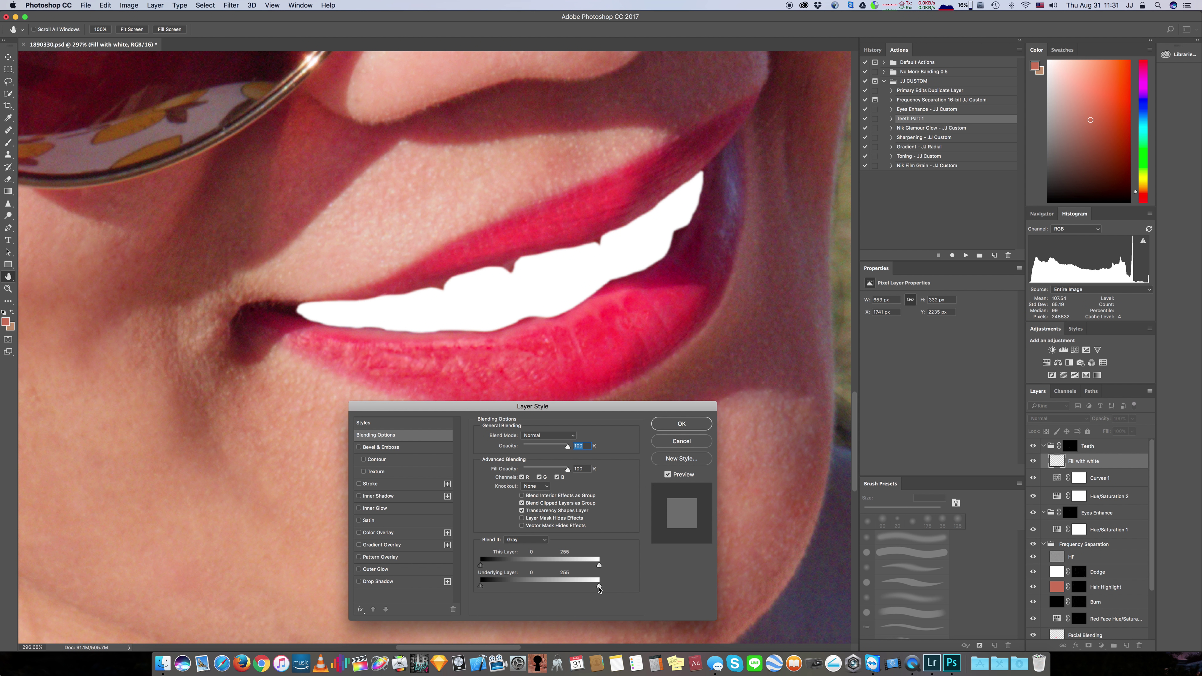
Try splitting the underlying layer's white Blend If slider to 102 / 255 and restore it to 255
{"action": "key", "text": "alt"}
{"action": "mouse_move", "coordinate": [598, 587]}
{"action": "left_mouse_down"}
{"action": "mouse_move", "coordinate": [486, 588]}
{"action": "mouse_move", "coordinate": [603, 591]}
{"action": "left_mouse_up"}
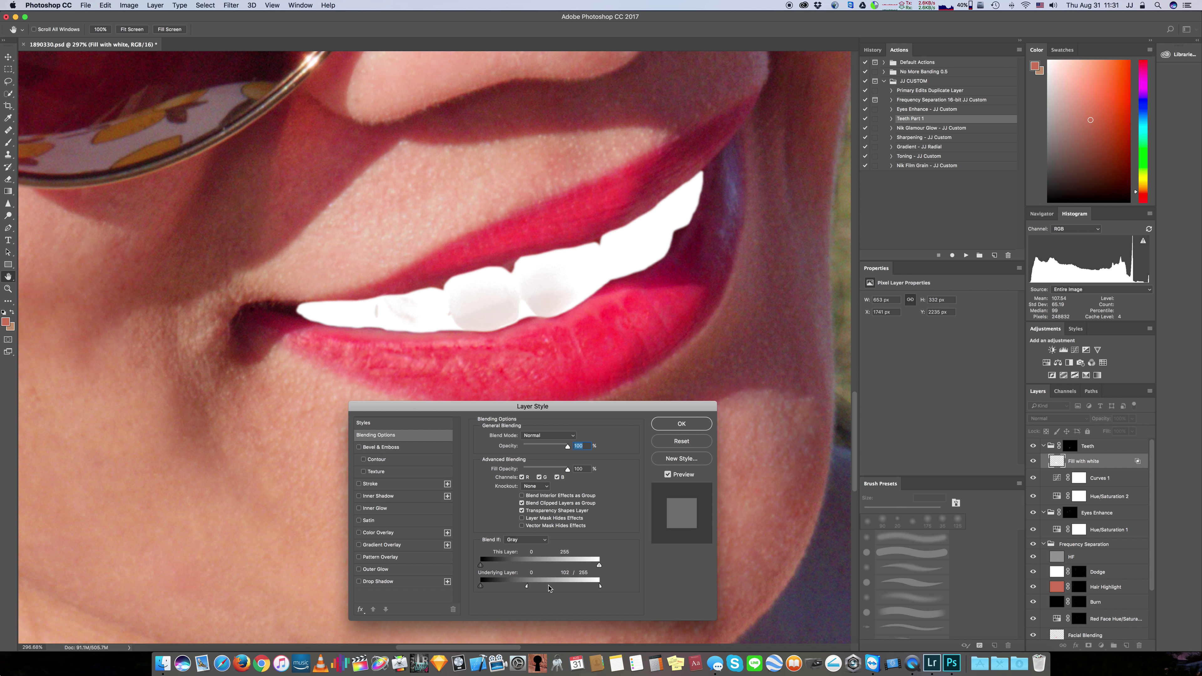
{"action": "left_click_drag", "start_coordinate": [527, 588], "coordinate": [619, 589]}
Set the white fill's underlying-layer black Blend If slider to 14 / 97 and reduce the layer opacity to 20%
{"action": "left_click_drag", "start_coordinate": [482, 588], "coordinate": [525, 590]}
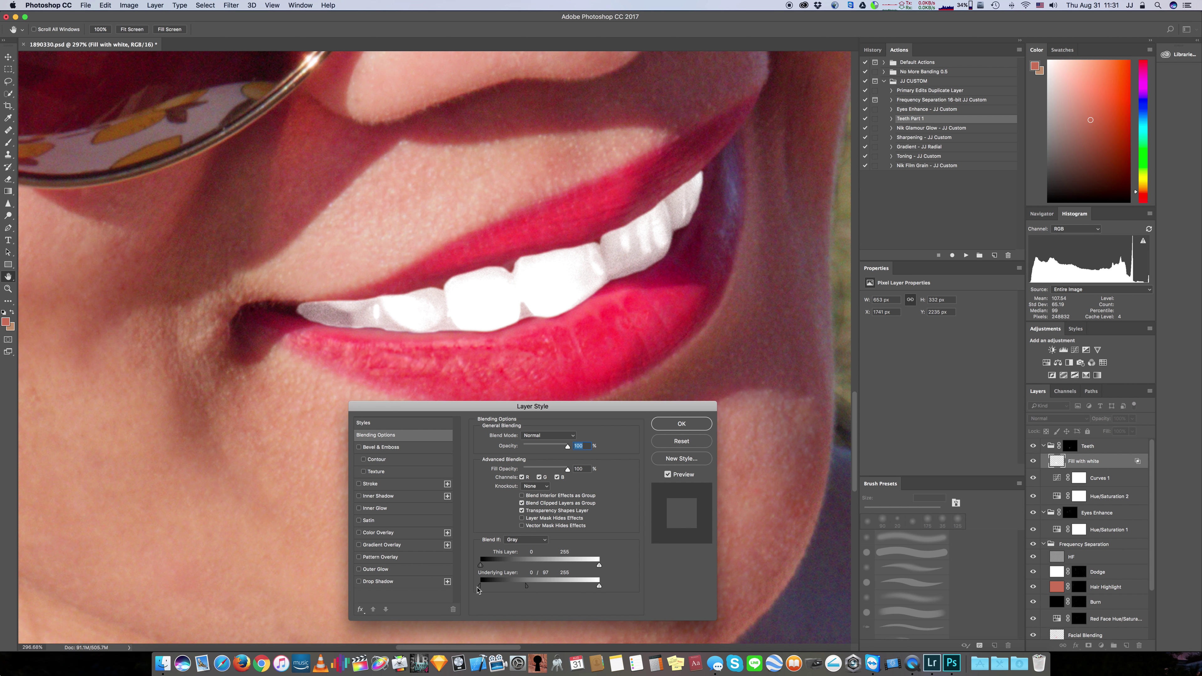
{"action": "mouse_move", "coordinate": [479, 587]}
{"action": "left_mouse_down"}
{"action": "mouse_move", "coordinate": [518, 588]}
{"action": "mouse_move", "coordinate": [488, 588]}
{"action": "left_mouse_up"}
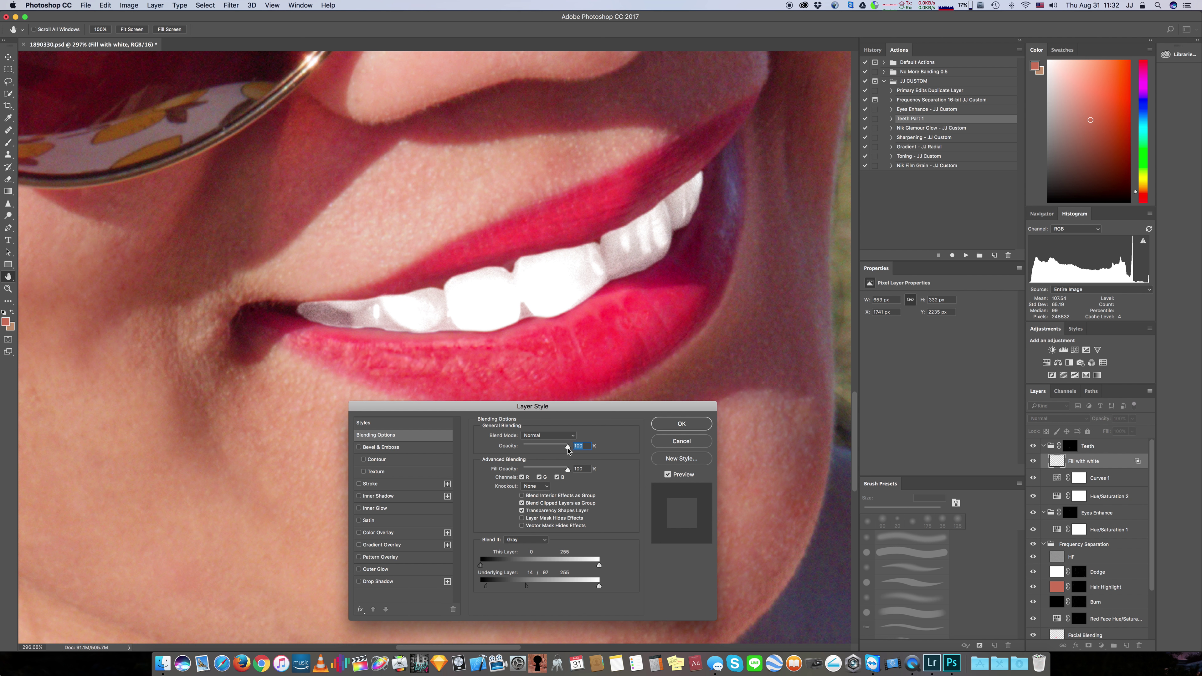
{"action": "left_click_drag", "start_coordinate": [568, 448], "coordinate": [533, 454]}
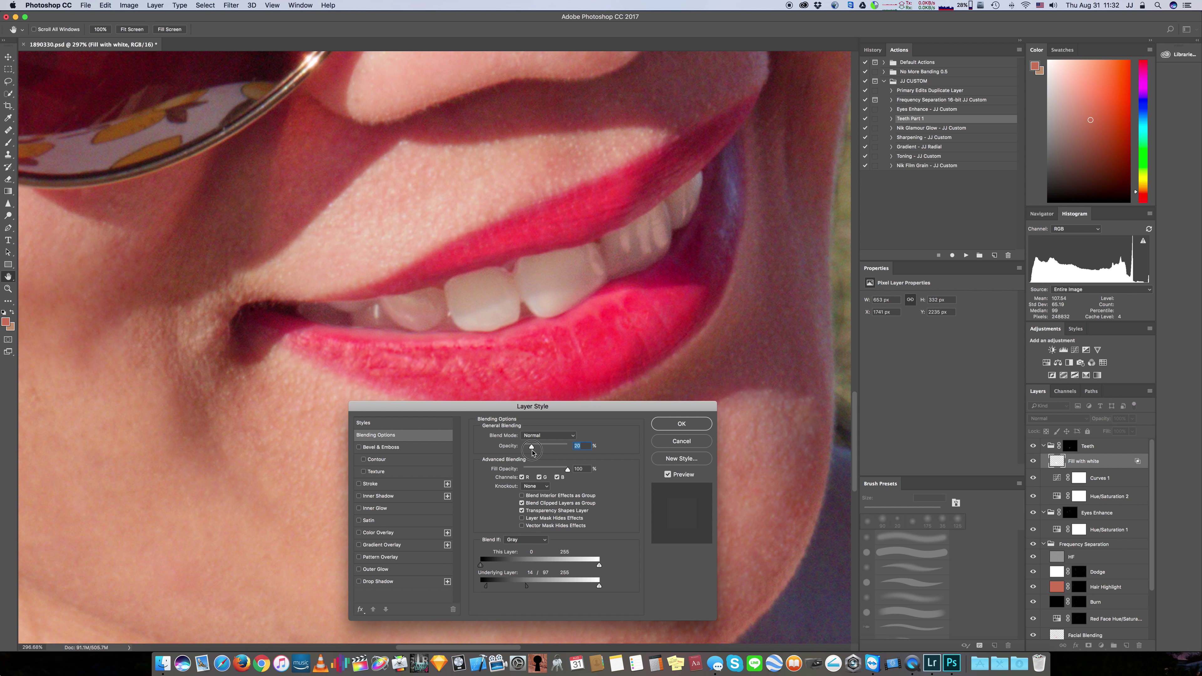
{"action": "left_click_drag", "start_coordinate": [533, 452], "coordinate": [532, 452]}
{"action": "left_click", "coordinate": [682, 423]}
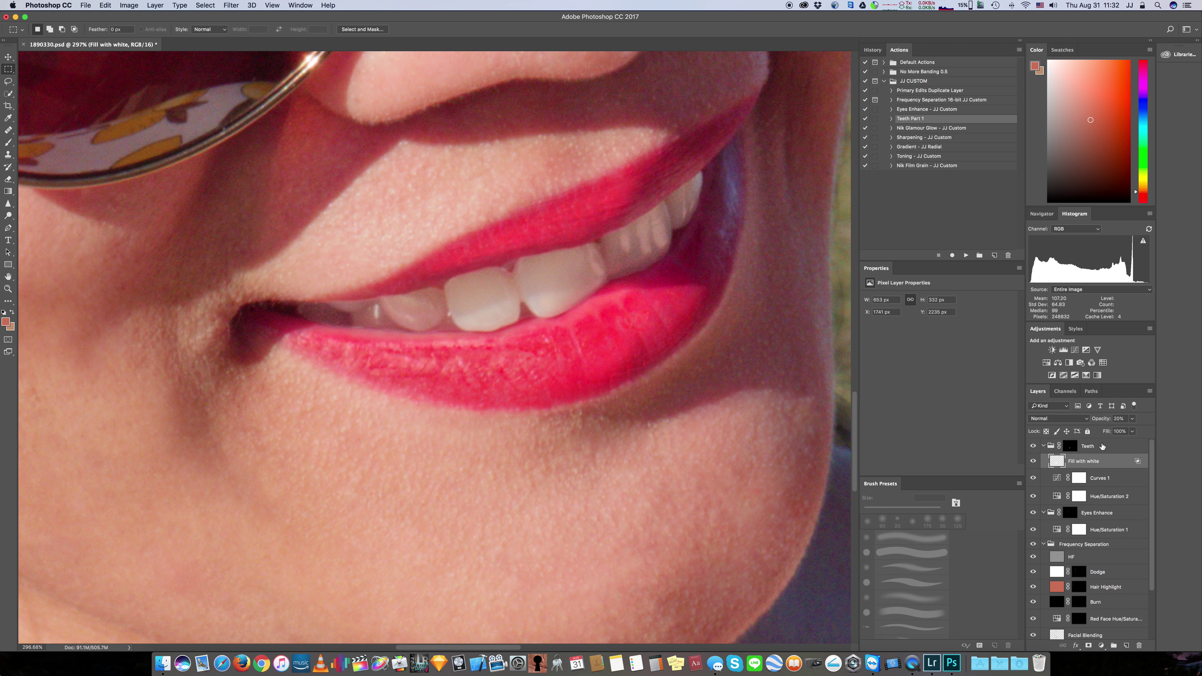
Brighten the teeth with the Curves 1 adjustment by raising a midtone point to input 116, output 137
{"action": "left_click", "coordinate": [1057, 479]}
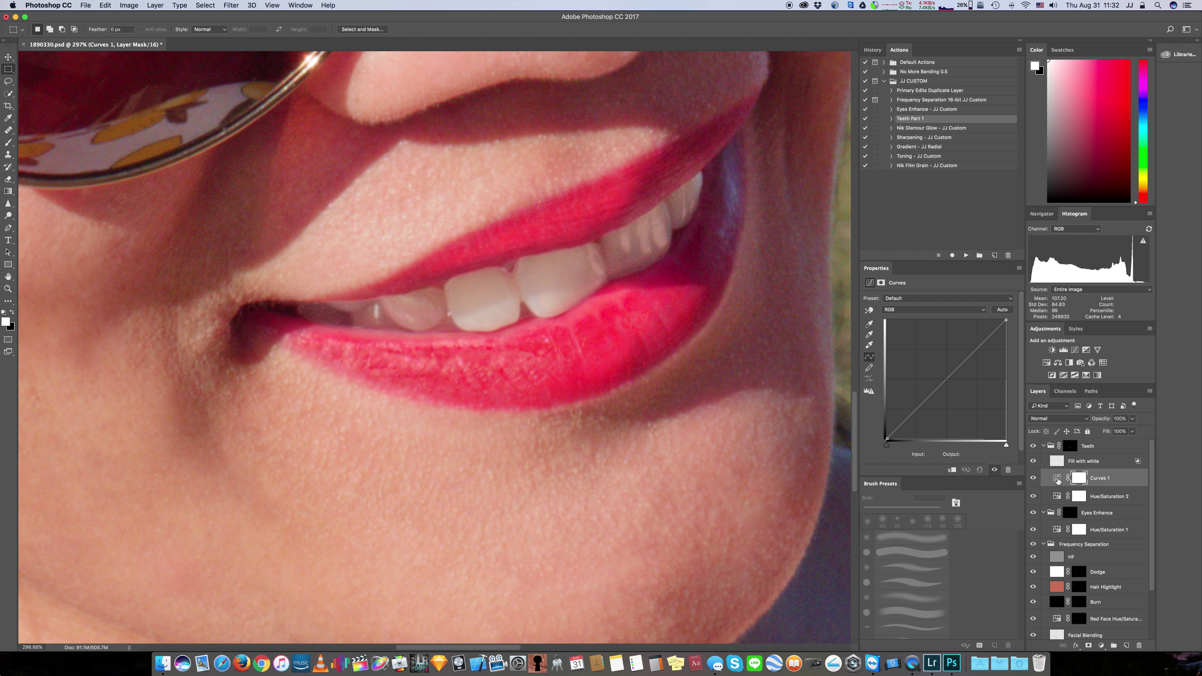
{"action": "left_click_drag", "start_coordinate": [946, 380], "coordinate": [940, 374]}
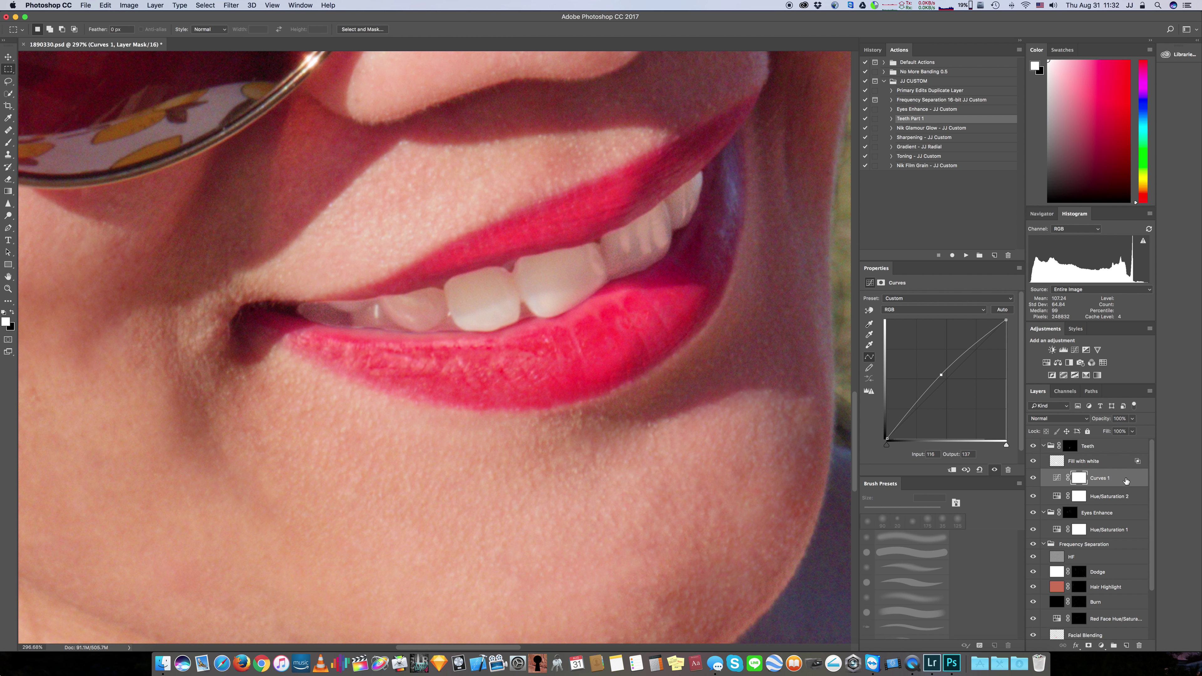
In the Curves 1 blending options, split the underlying layer's white slider to 216 / 255 and set the opacity to 23%
{"action": "double_click", "coordinate": [1125, 480]}
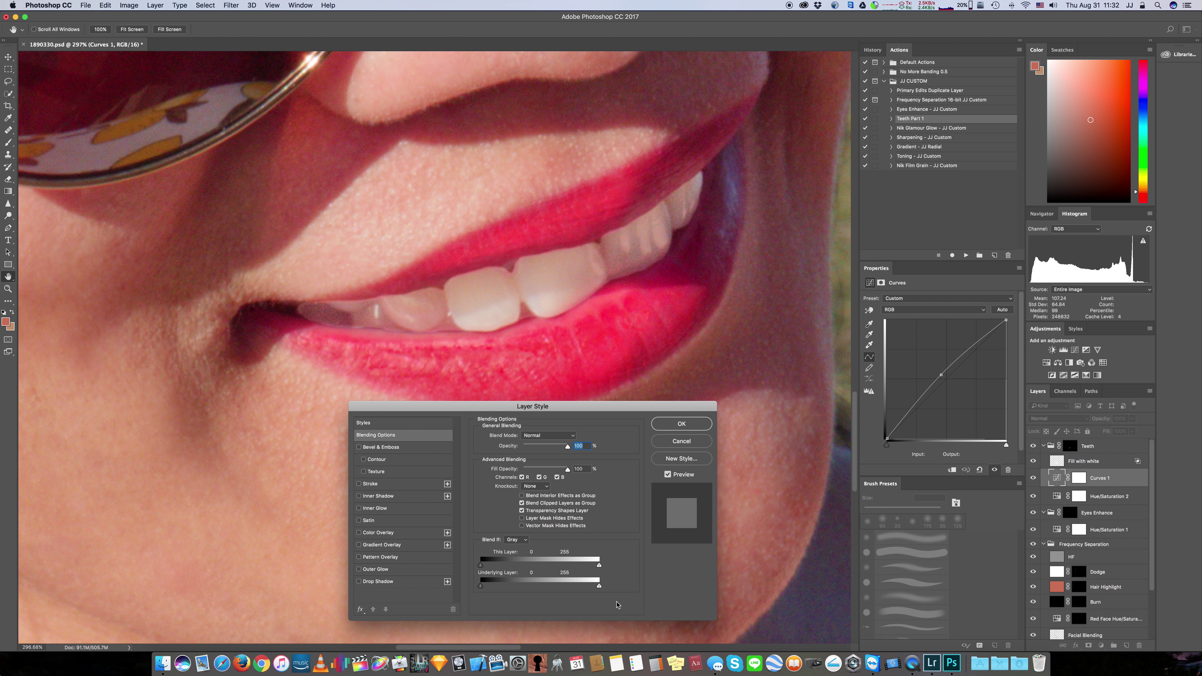
{"action": "mouse_move", "coordinate": [600, 587]}
{"action": "left_mouse_down"}
{"action": "mouse_move", "coordinate": [502, 589]}
{"action": "mouse_move", "coordinate": [611, 589]}
{"action": "left_mouse_up"}
{"action": "left_click_drag", "start_coordinate": [528, 588], "coordinate": [582, 590]}
{"action": "left_click_drag", "start_coordinate": [568, 447], "coordinate": [533, 452]}
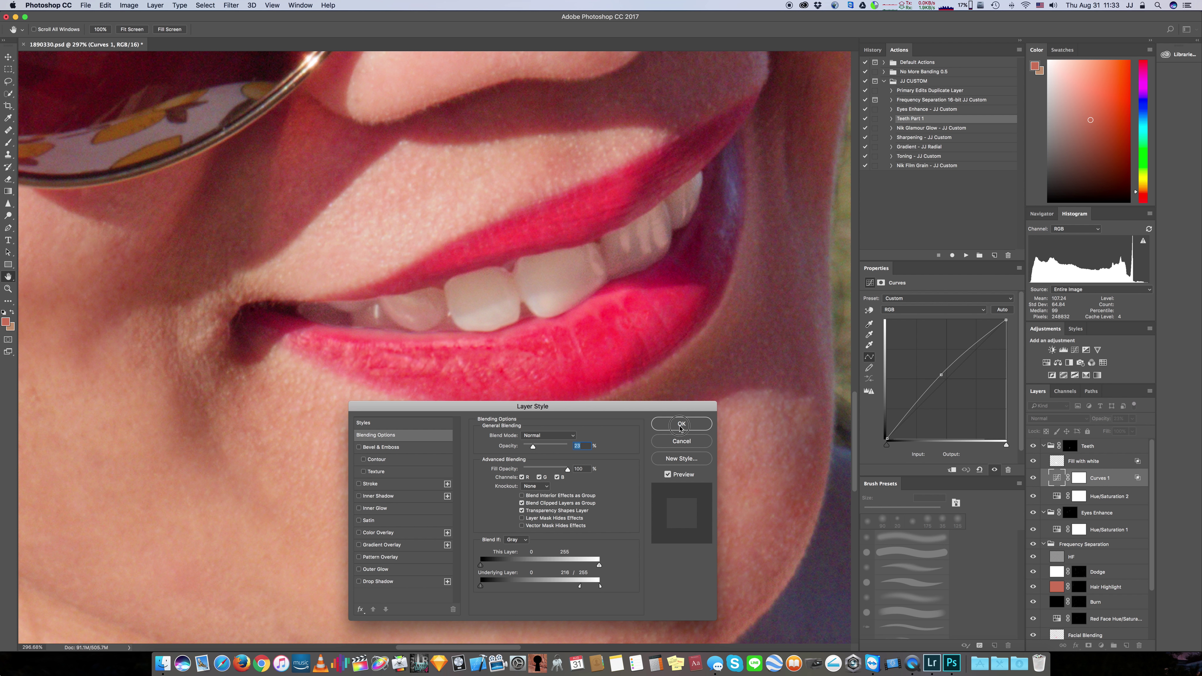
{"action": "left_click", "coordinate": [679, 428]}
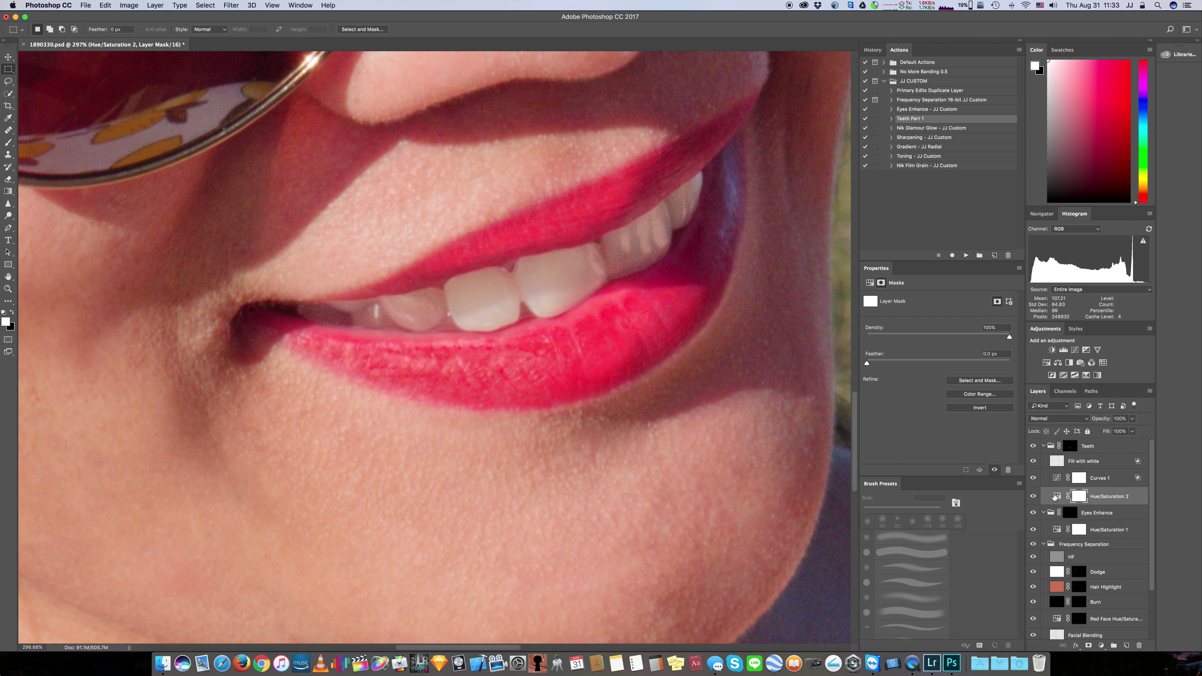
Slightly lower the saturation and fine-tune the hue of the teeth in the Hue/Saturation 2 adjustment
{"action": "left_click", "coordinate": [1057, 495]}
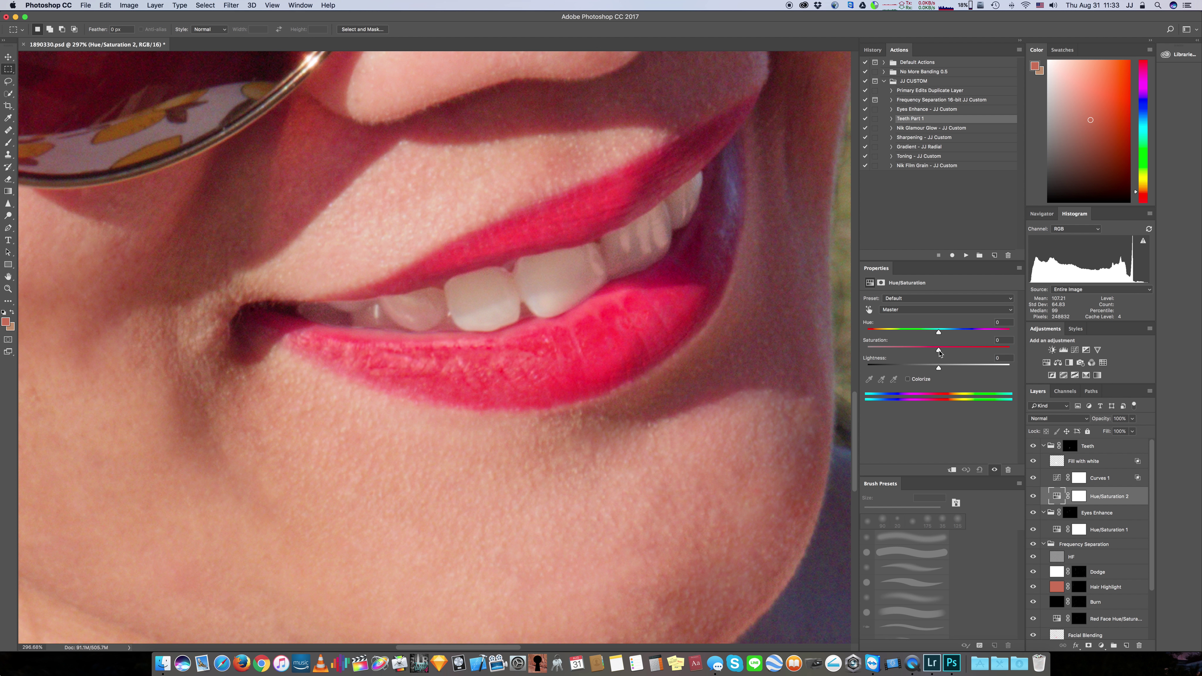
{"action": "mouse_move", "coordinate": [939, 352]}
{"action": "left_mouse_down"}
{"action": "mouse_move", "coordinate": [881, 351]}
{"action": "mouse_move", "coordinate": [956, 356]}
{"action": "mouse_move", "coordinate": [912, 355]}
{"action": "mouse_move", "coordinate": [932, 358]}
{"action": "left_mouse_up"}
{"action": "mouse_move", "coordinate": [939, 335]}
{"action": "left_mouse_down"}
{"action": "mouse_move", "coordinate": [952, 335]}
{"action": "mouse_move", "coordinate": [939, 338]}
{"action": "left_mouse_up"}
{"action": "left_click_drag", "start_coordinate": [939, 337], "coordinate": [940, 336]}
Select the Teeth group's mask and collapse the group in the layer stack
{"action": "scroll", "coordinate": [361, 529], "scroll_direction": "down", "scroll_amount": 10}
{"action": "left_click", "coordinate": [1071, 450]}
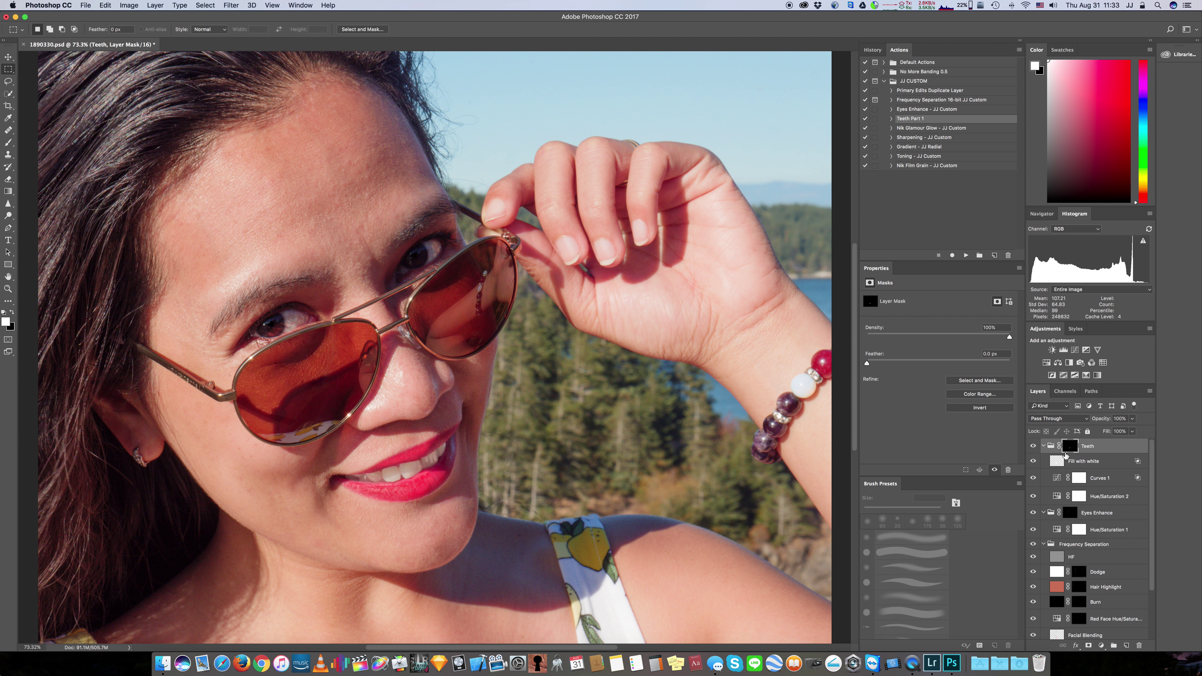
{"action": "left_click", "coordinate": [1044, 447]}
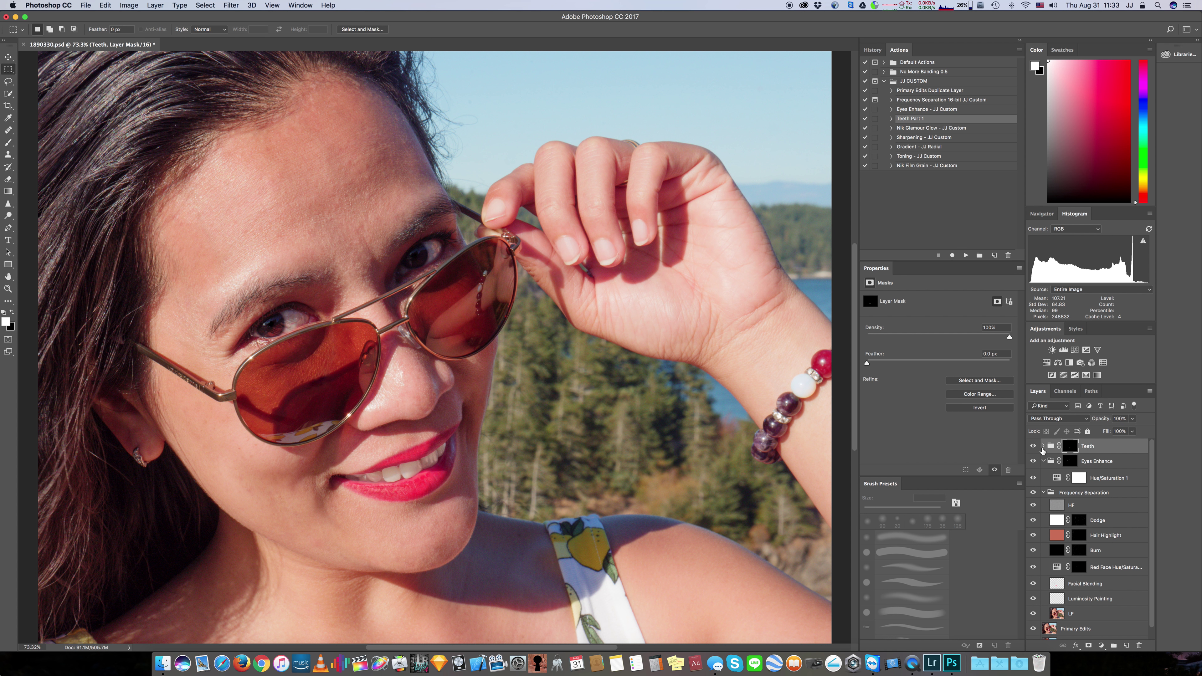
Select the Teeth group itself and hide and reshow it to compare the teeth before and after whitening
{"action": "left_click", "coordinate": [1043, 450]}
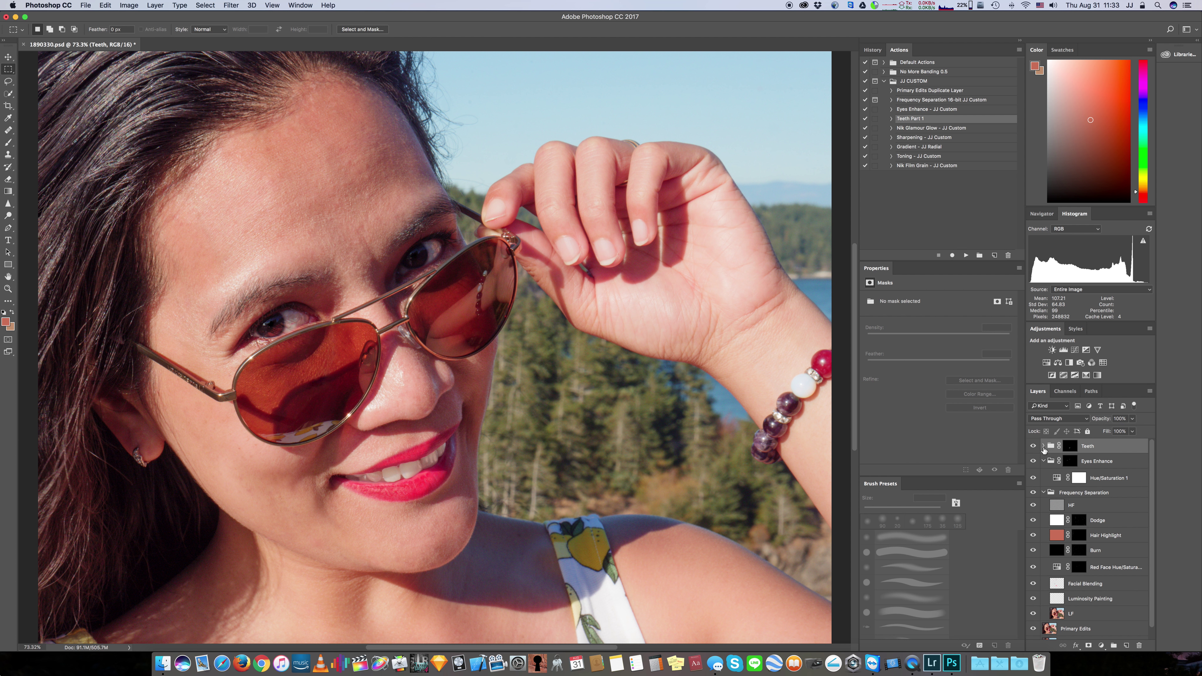
{"action": "left_click", "coordinate": [1033, 447]}
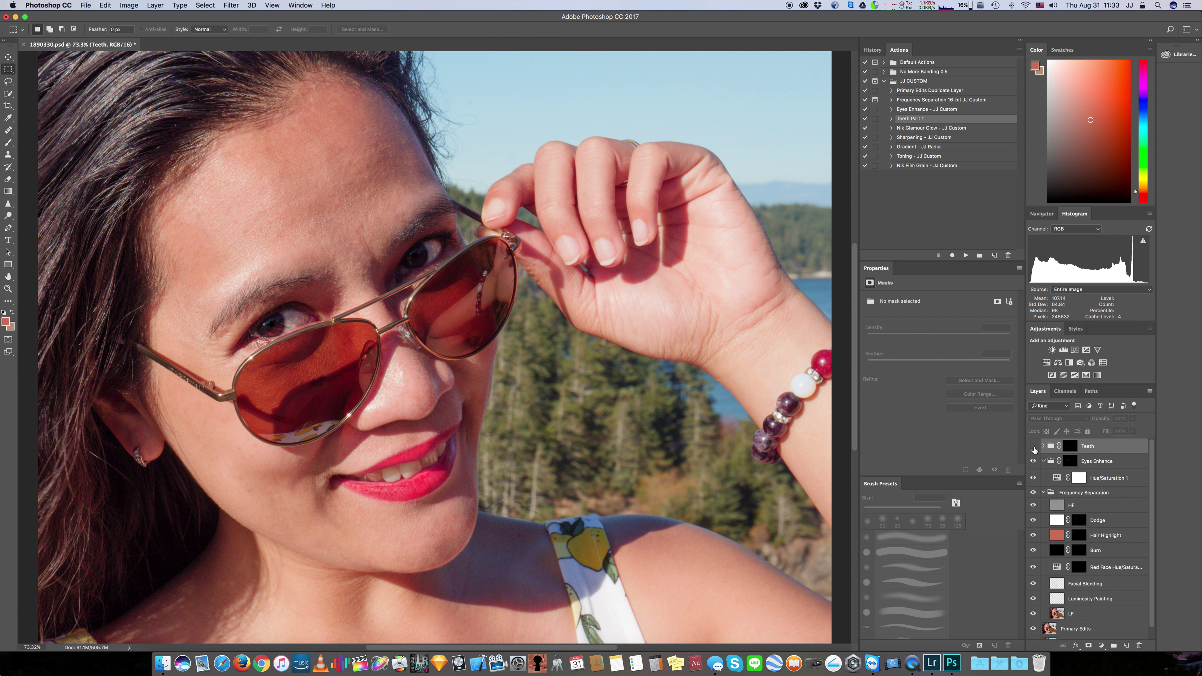
{"action": "left_click", "coordinate": [1034, 447]}
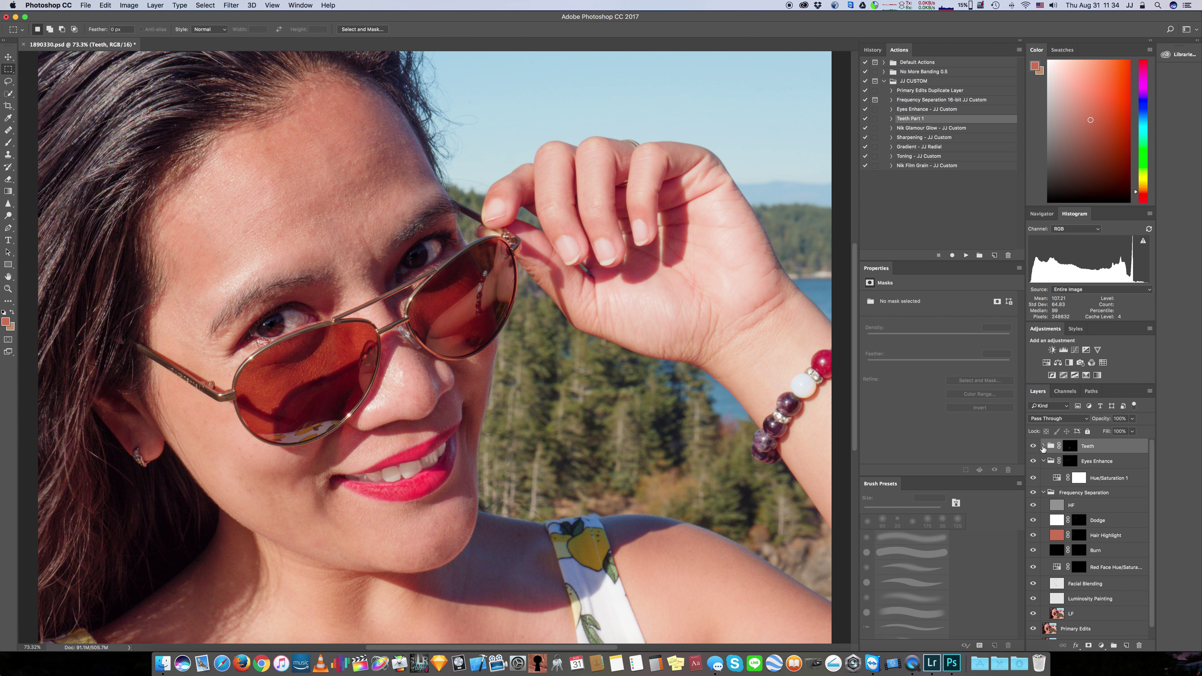
Reduce the Teeth group's opacity to 71% and compare the softened whitening with the group hidden and shown
{"action": "left_click", "coordinate": [1132, 419]}
{"action": "mouse_move", "coordinate": [1132, 432]}
{"action": "left_mouse_down"}
{"action": "mouse_move", "coordinate": [1062, 432]}
{"action": "mouse_move", "coordinate": [1111, 435]}
{"action": "left_mouse_up"}
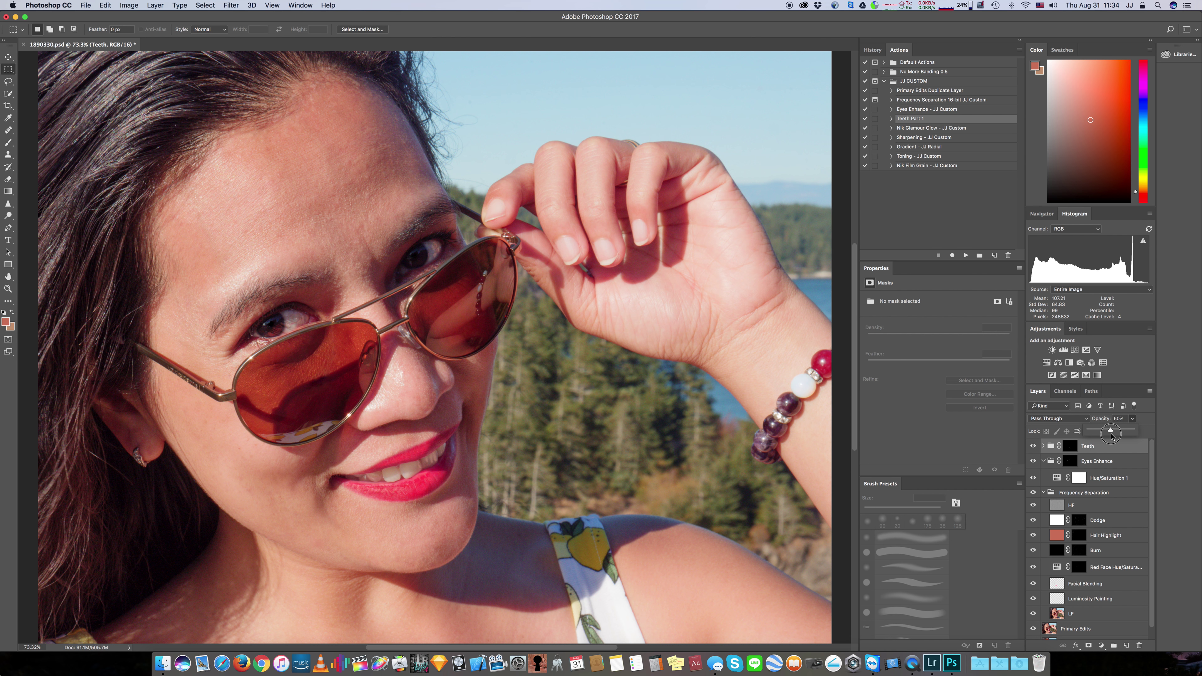
{"action": "mouse_move", "coordinate": [1111, 435]}
{"action": "left_mouse_down"}
{"action": "mouse_move", "coordinate": [1136, 435]}
{"action": "mouse_move", "coordinate": [1120, 437]}
{"action": "left_mouse_up"}
{"action": "left_click", "coordinate": [1033, 446]}
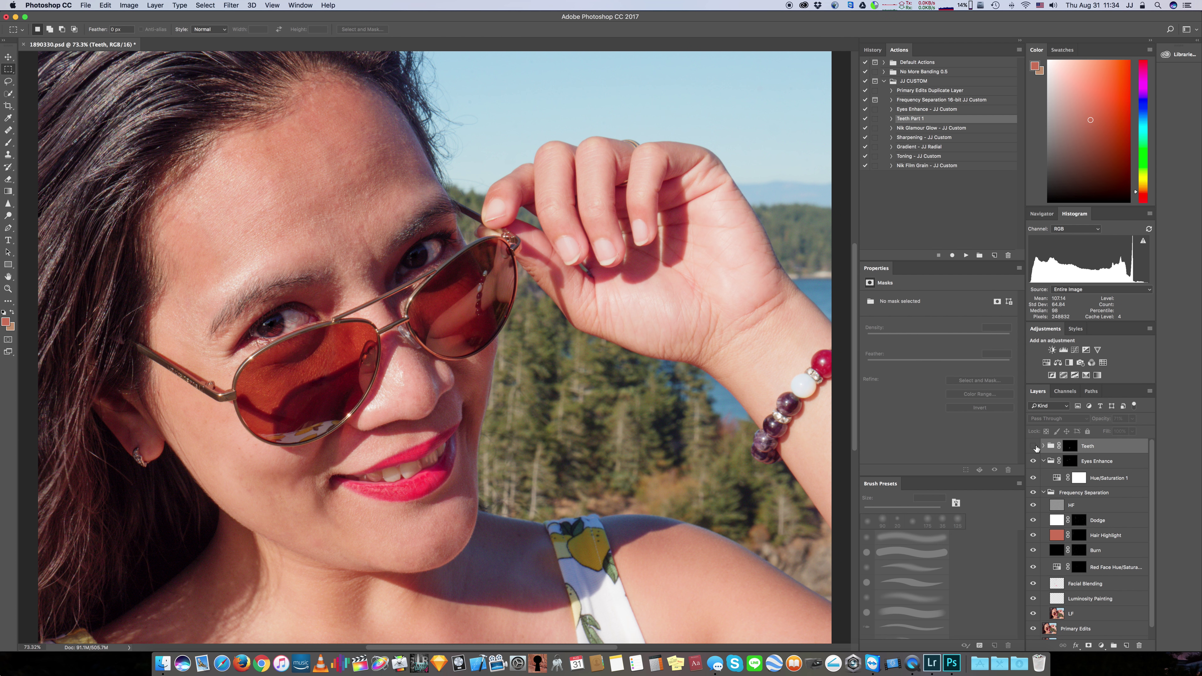
{"action": "left_click", "coordinate": [1034, 447]}
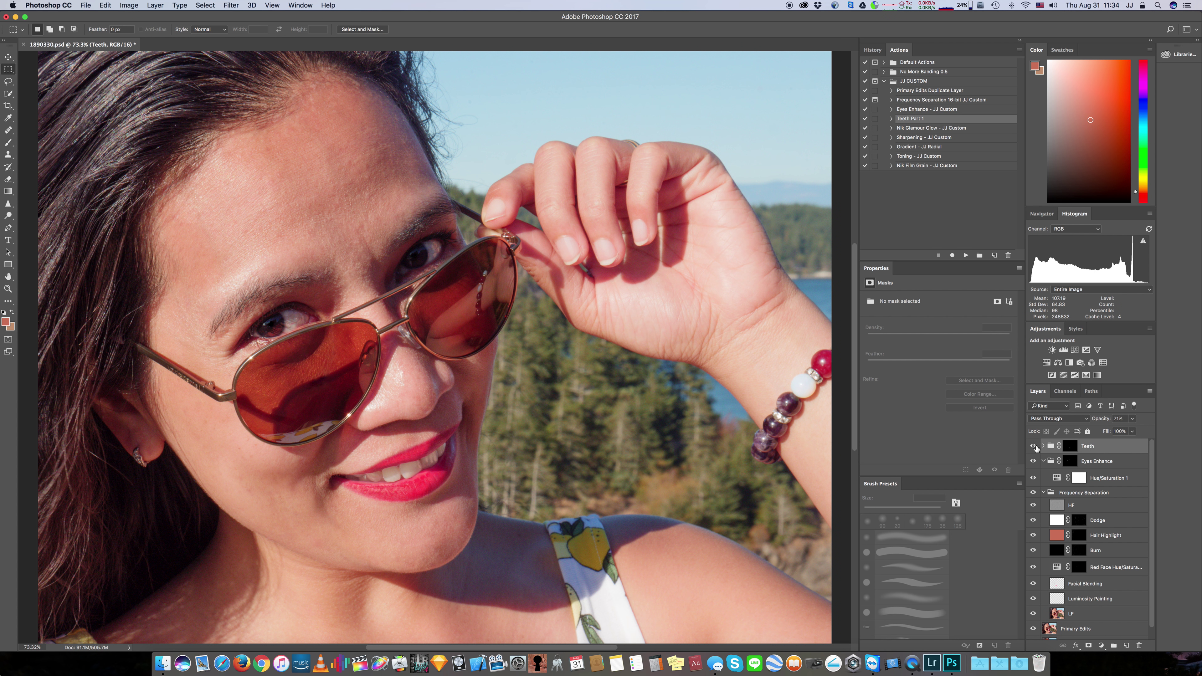